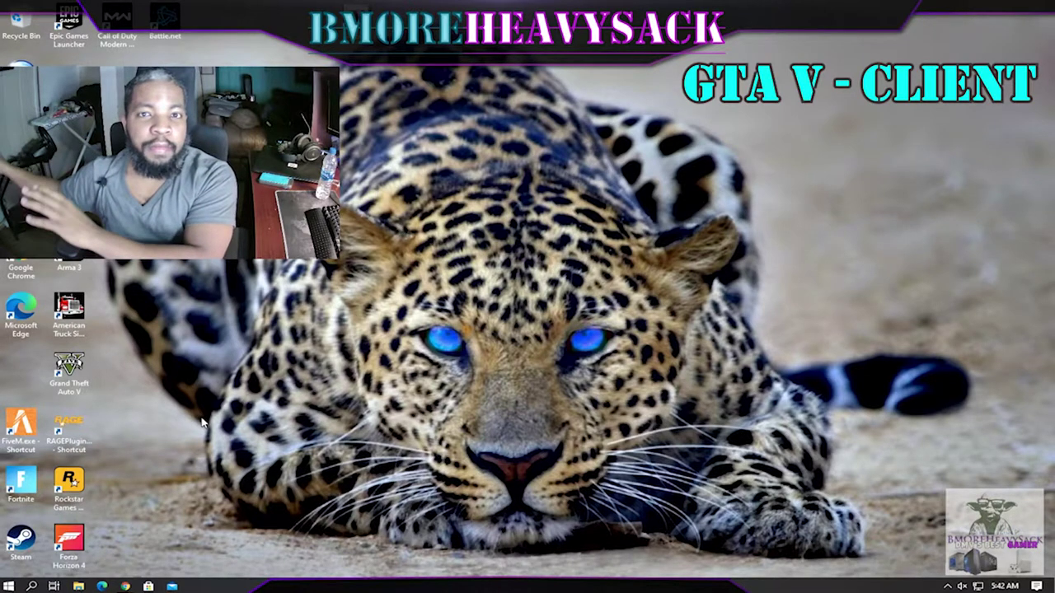
Step: List the computer's drives in File Explorer and examine the external USB Disk 5 (F:) in Task Manager's performance view
{"action": "key", "text": "super+e"}
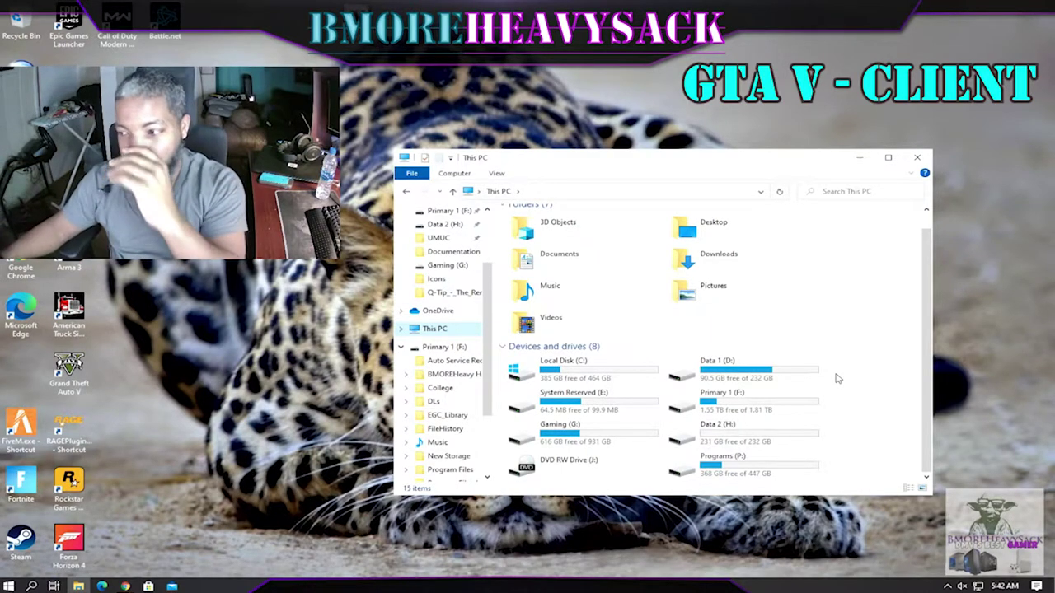
{"action": "left_click", "coordinate": [763, 401]}
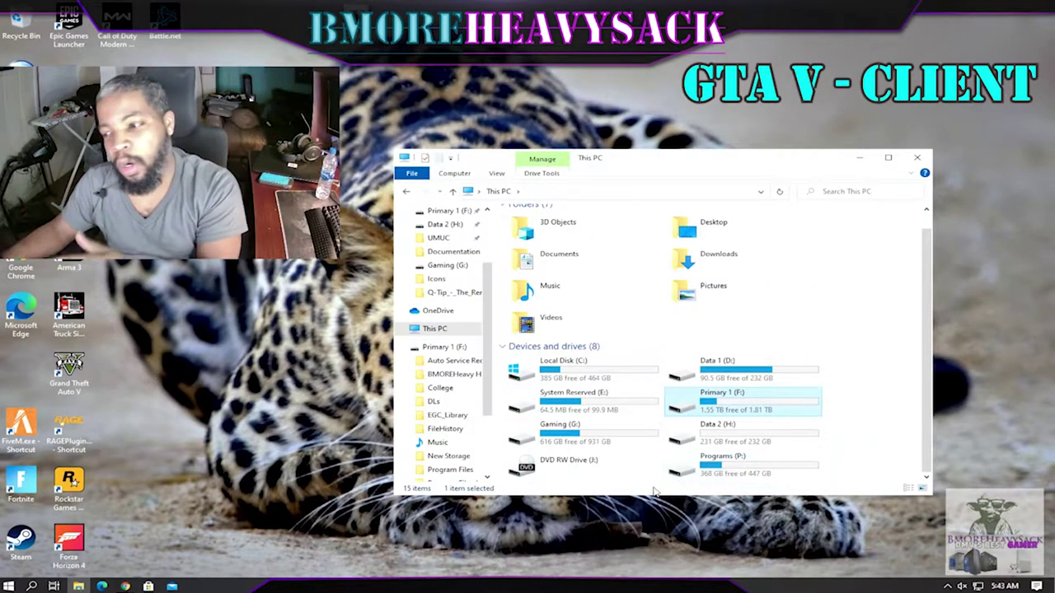
{"action": "right_click", "coordinate": [569, 586]}
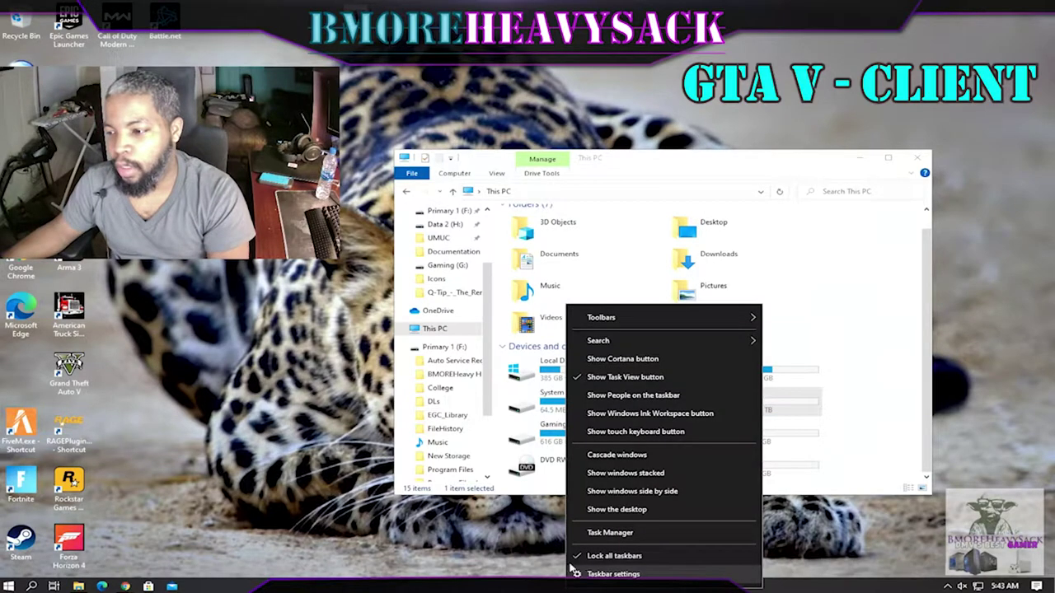
{"action": "left_click", "coordinate": [641, 534]}
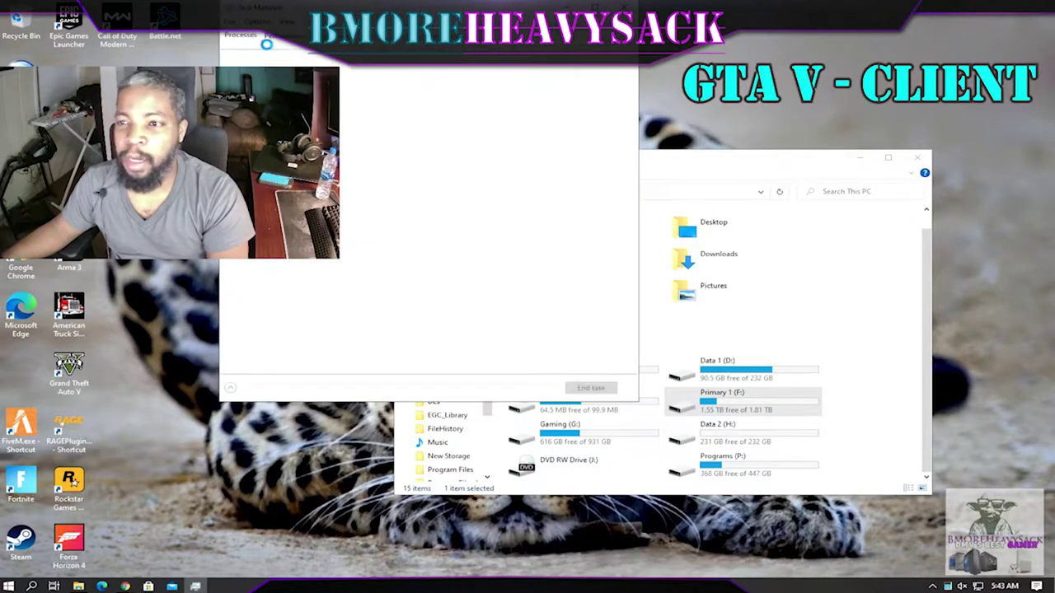
{"action": "left_click", "coordinate": [266, 37]}
{"action": "left_click_drag", "start_coordinate": [272, 8], "coordinate": [574, 76]}
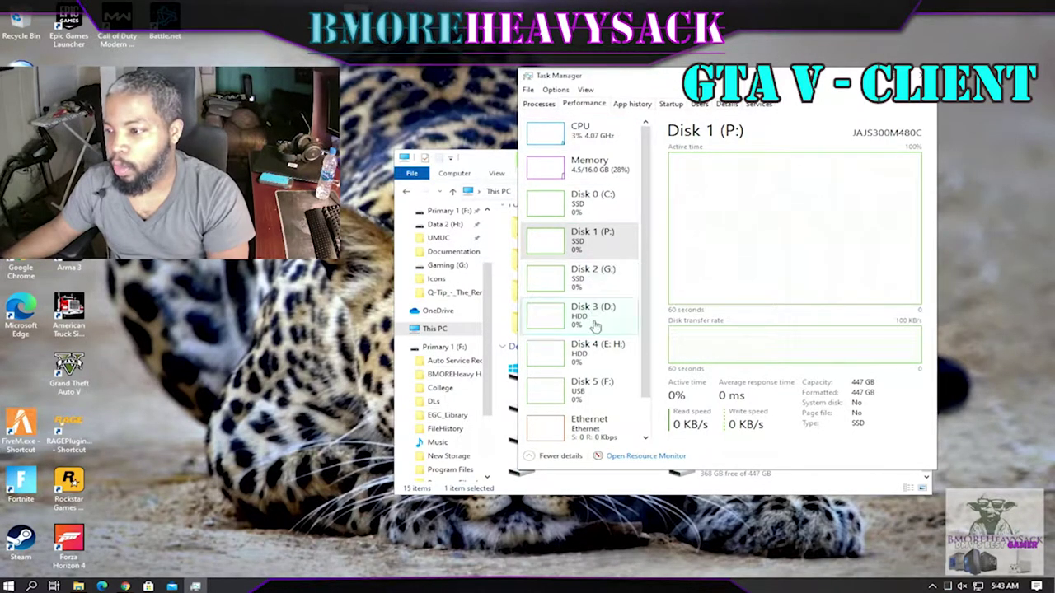
{"action": "left_click", "coordinate": [582, 388]}
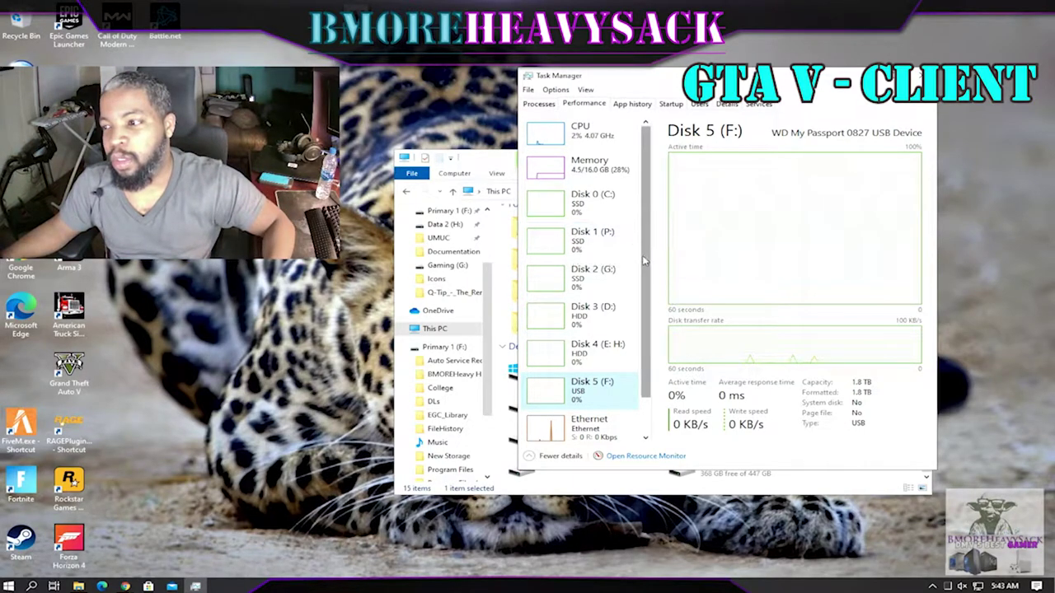
Step: Examine SSD Disk 2 (G:) in Task Manager and match it with the Gaming (G:) drive in File Explorer
{"action": "scroll", "coordinate": [627, 214], "scroll_direction": "down", "scroll_amount": 2}
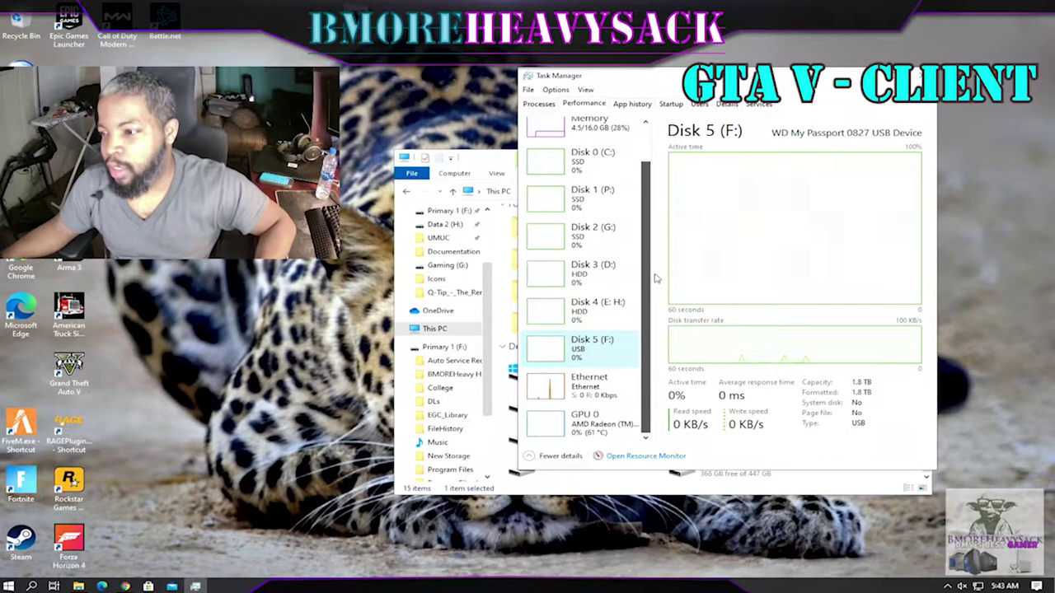
{"action": "scroll", "coordinate": [659, 256], "scroll_direction": "up", "scroll_amount": 2}
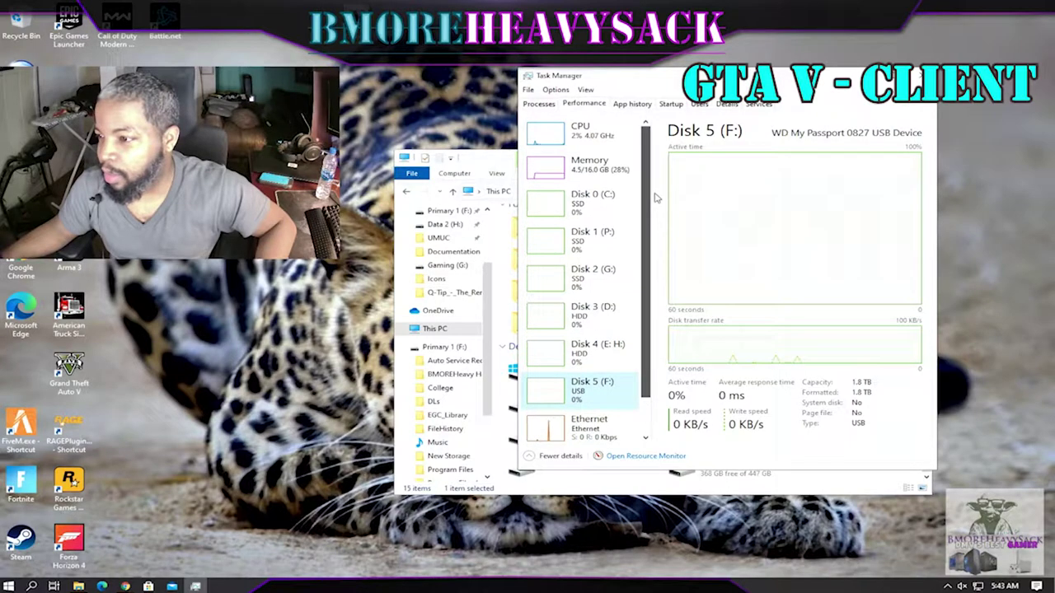
{"action": "left_click", "coordinate": [625, 285]}
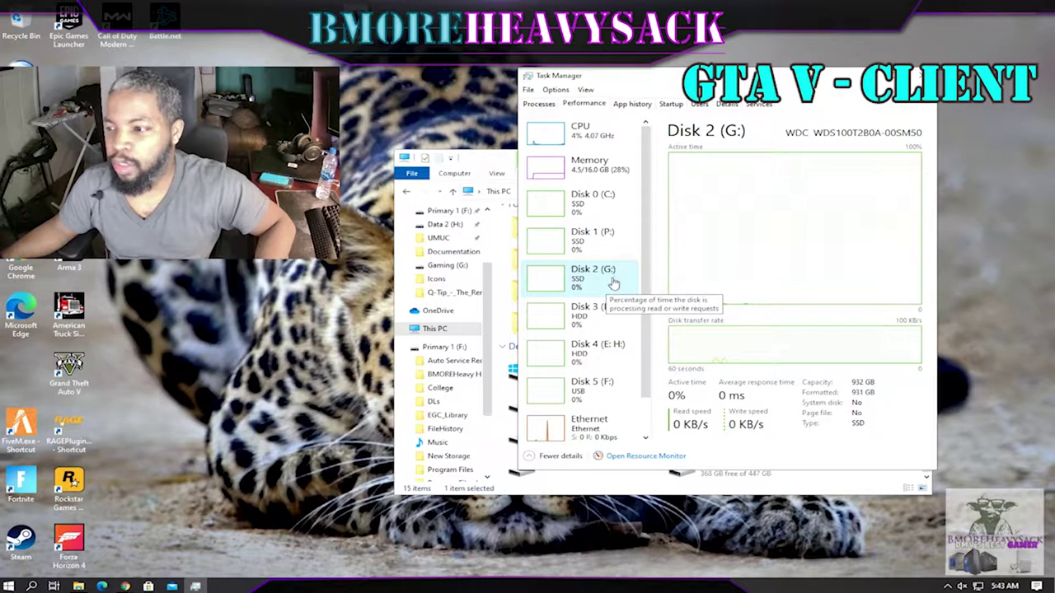
{"action": "left_click_drag", "start_coordinate": [462, 156], "coordinate": [458, 166]}
{"action": "left_click", "coordinate": [554, 443]}
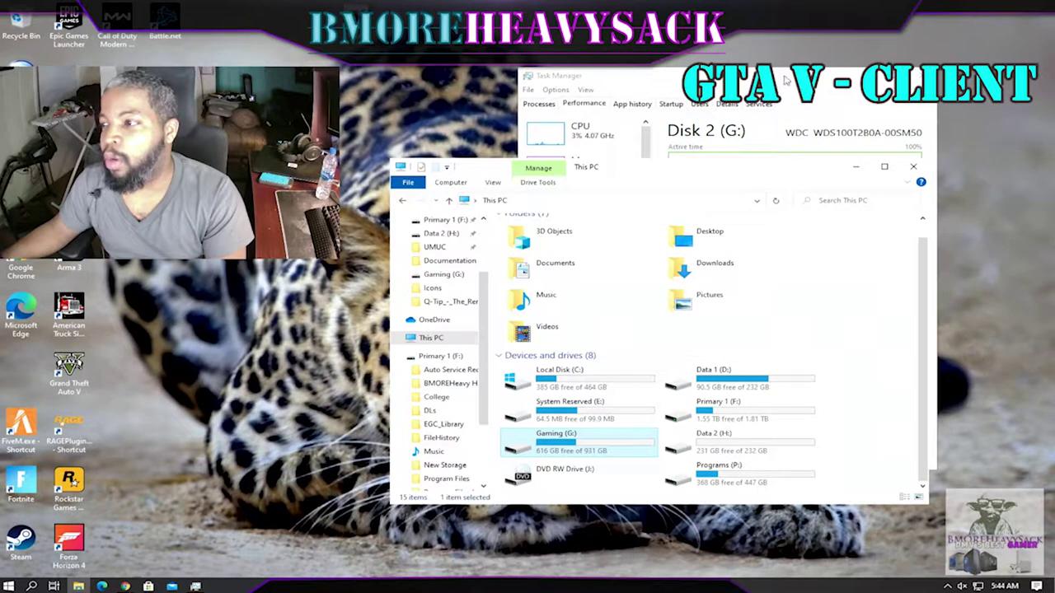
{"action": "left_click", "coordinate": [786, 81]}
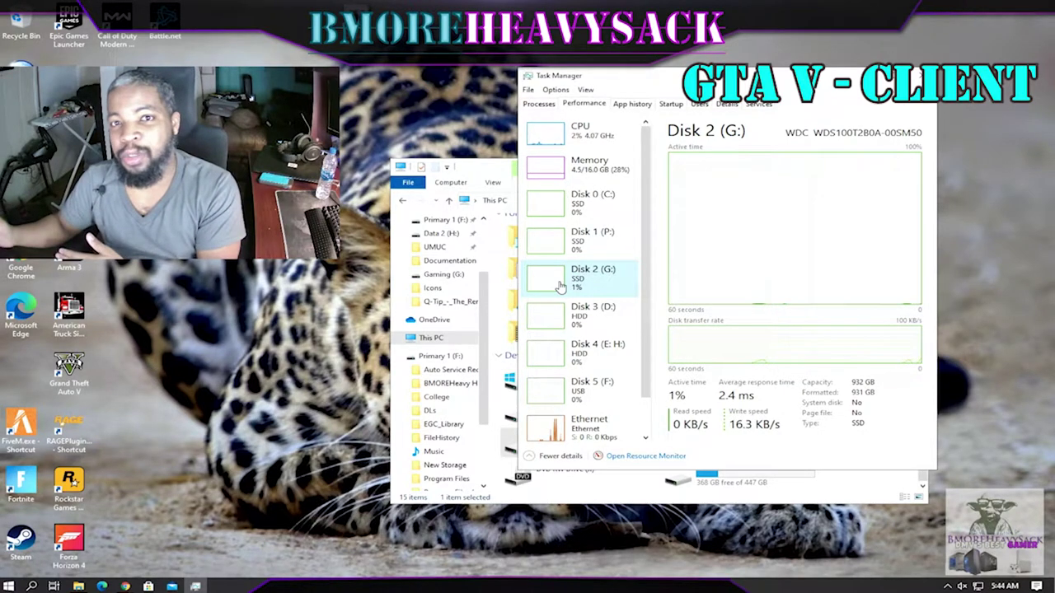
Step: Compare the performance details of USB Disk 5 (F:) with SSD Disk 2 (G:) and close Task Manager
{"action": "left_click", "coordinate": [594, 392]}
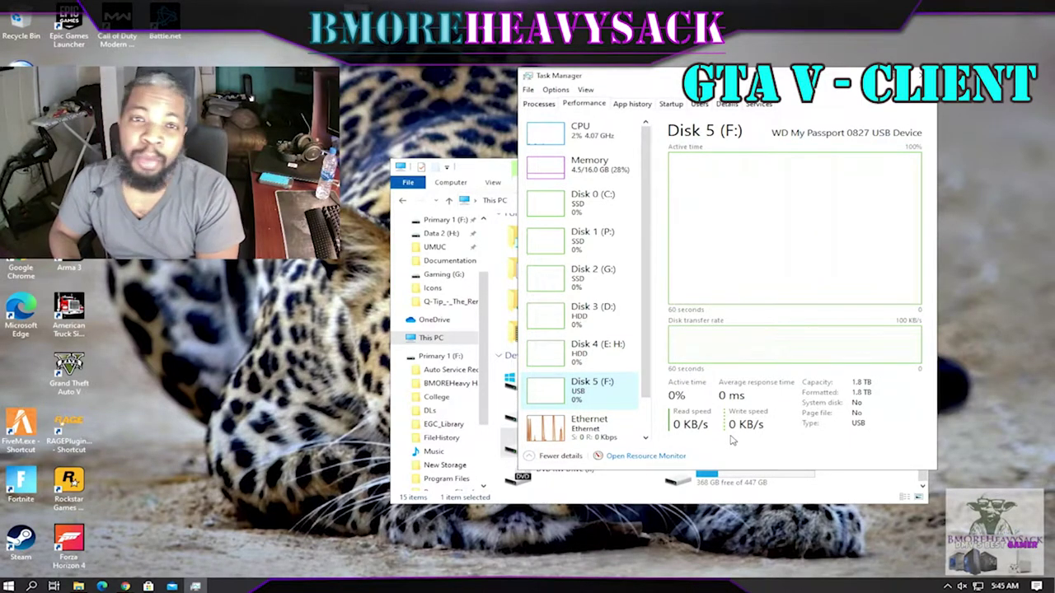
{"action": "key", "text": "Up"}
{"action": "key", "text": "Up"}
{"action": "key", "text": "Up"}
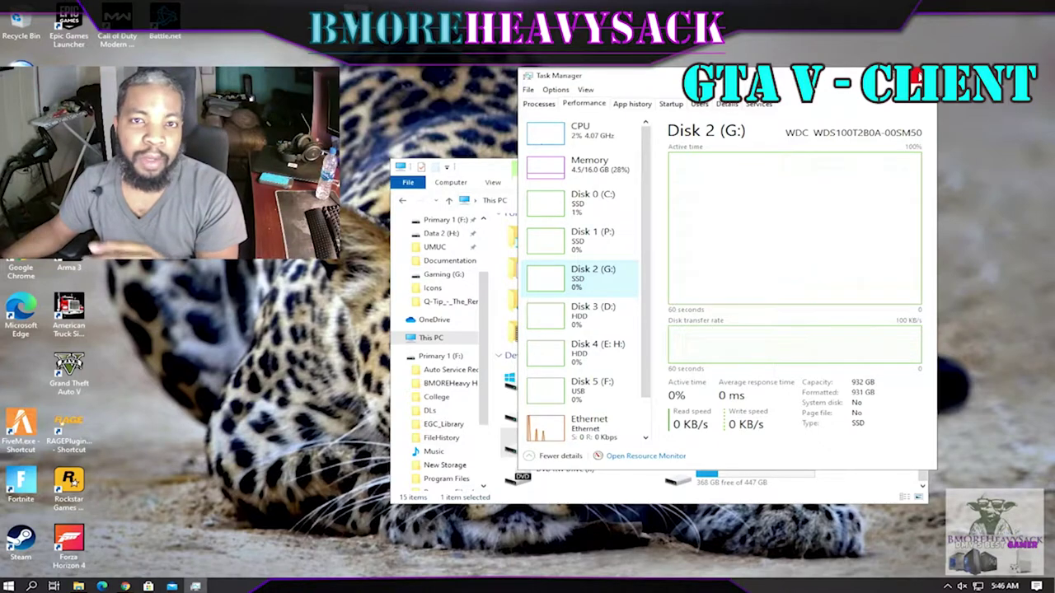
{"action": "left_click", "coordinate": [919, 75]}
Step: Move the Grand Theft Auto V shortcut to an empty area of the desktop and open its file location
{"action": "double_click", "coordinate": [544, 442]}
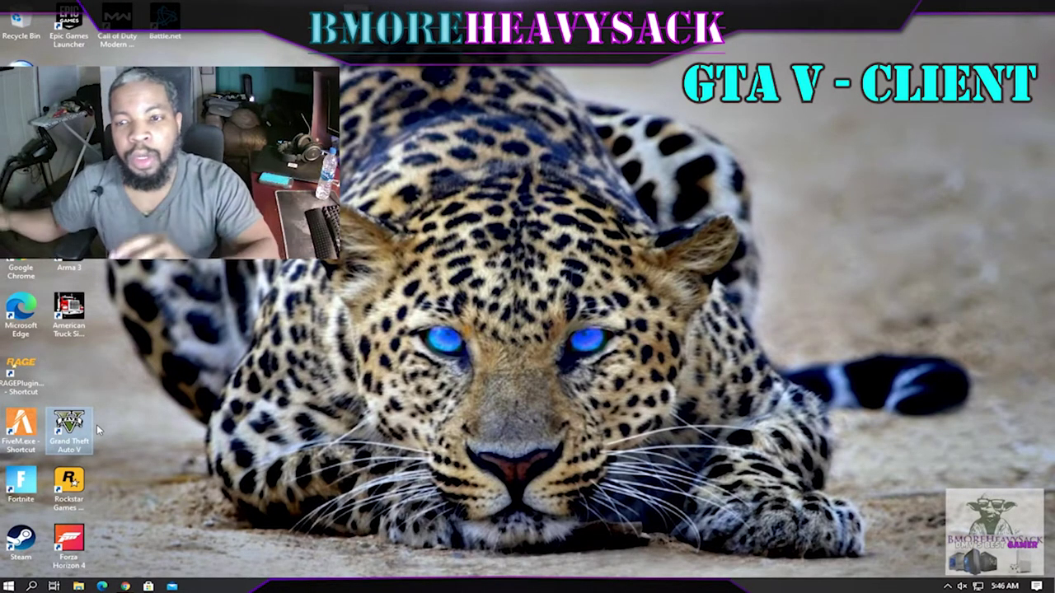
{"action": "left_click_drag", "start_coordinate": [97, 424], "coordinate": [816, 371]}
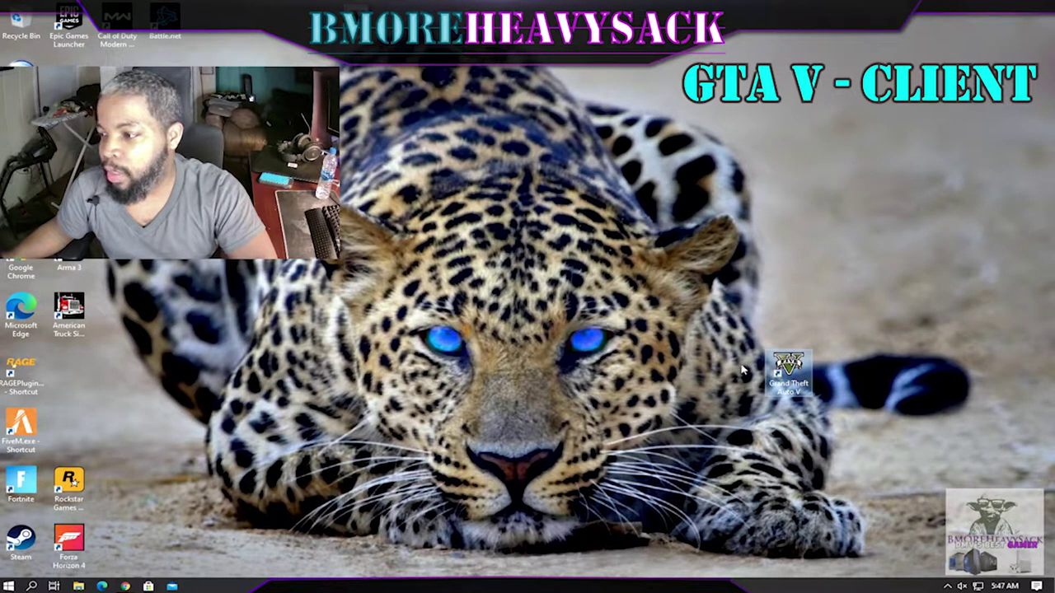
{"action": "right_click", "coordinate": [792, 372]}
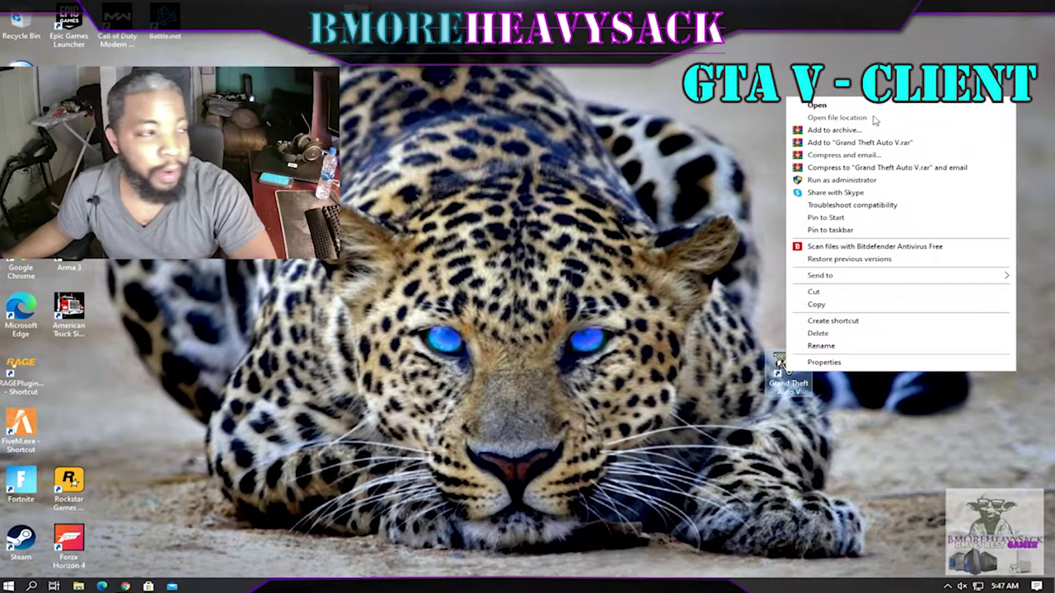
{"action": "left_click", "coordinate": [836, 118]}
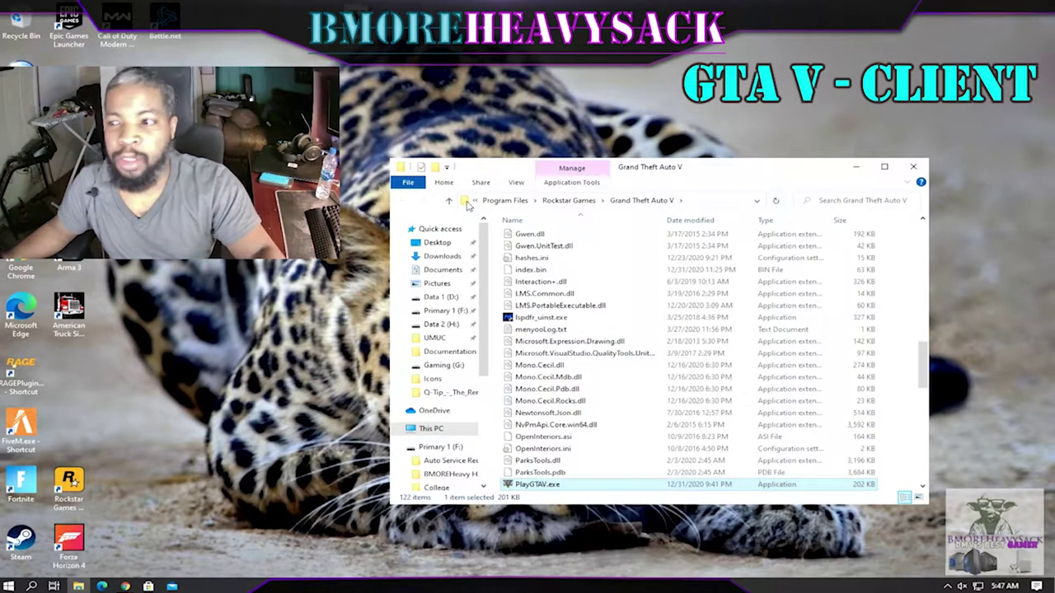
Step: Go up to the Program Files folder on the Gaming (G:) drive and copy its Rockstar Games folder
{"action": "left_click", "coordinate": [467, 203]}
{"action": "left_click", "coordinate": [476, 203]}
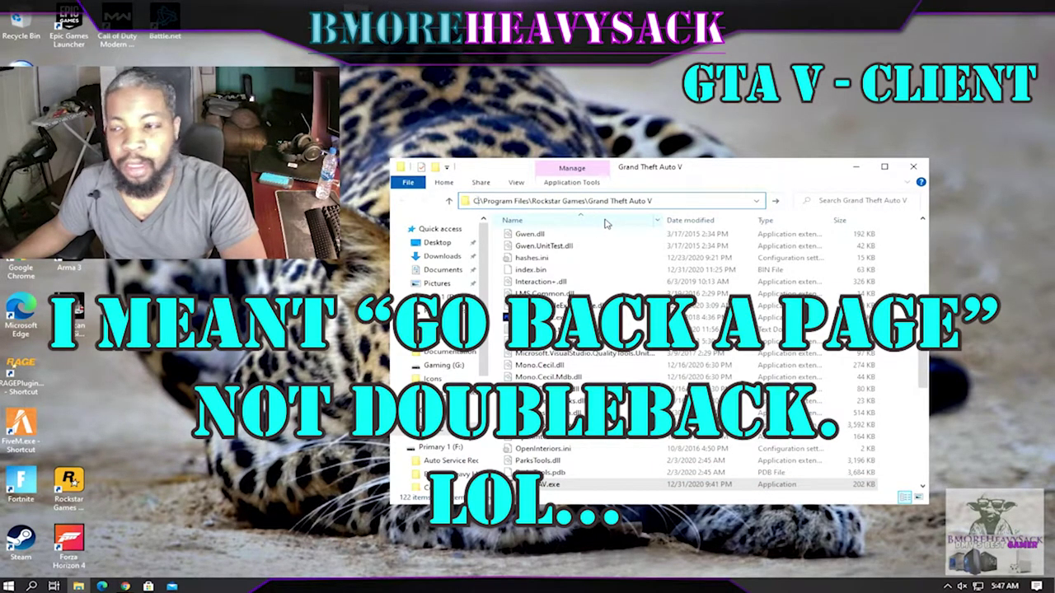
{"action": "left_click", "coordinate": [449, 203]}
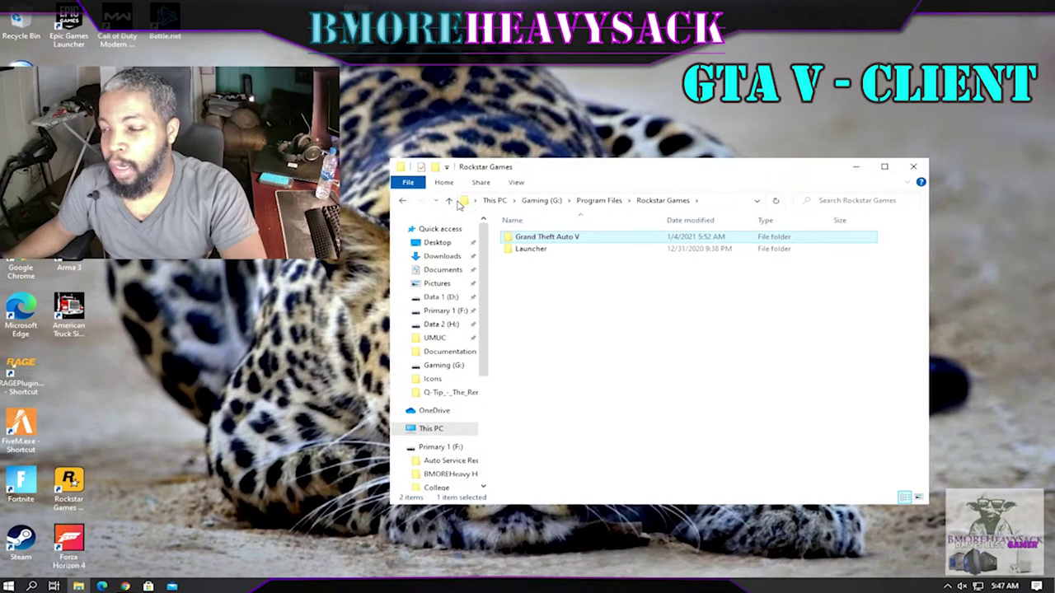
{"action": "left_click", "coordinate": [449, 202]}
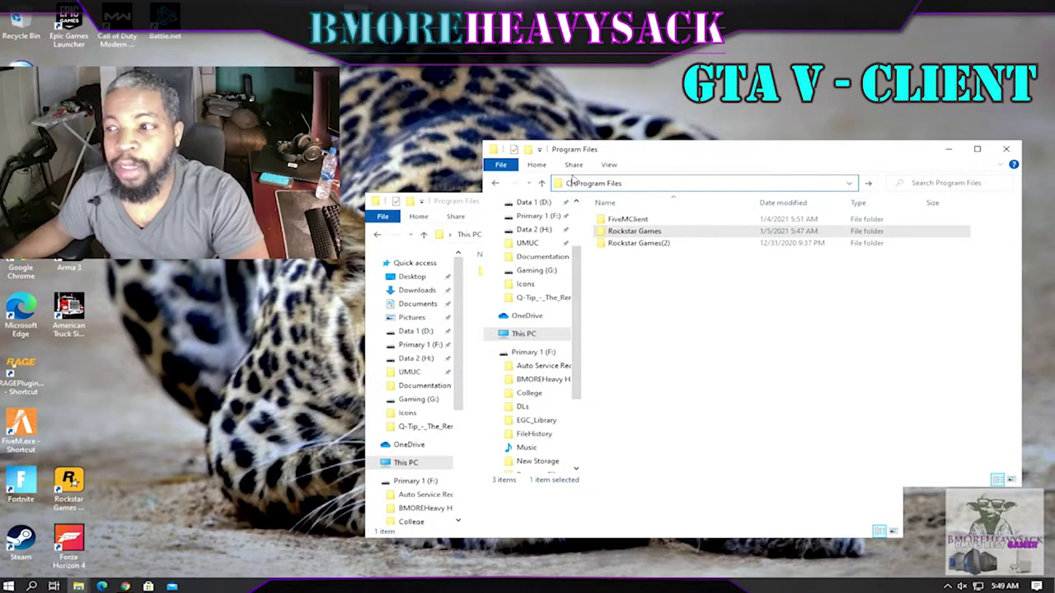
{"action": "right_click", "coordinate": [675, 234]}
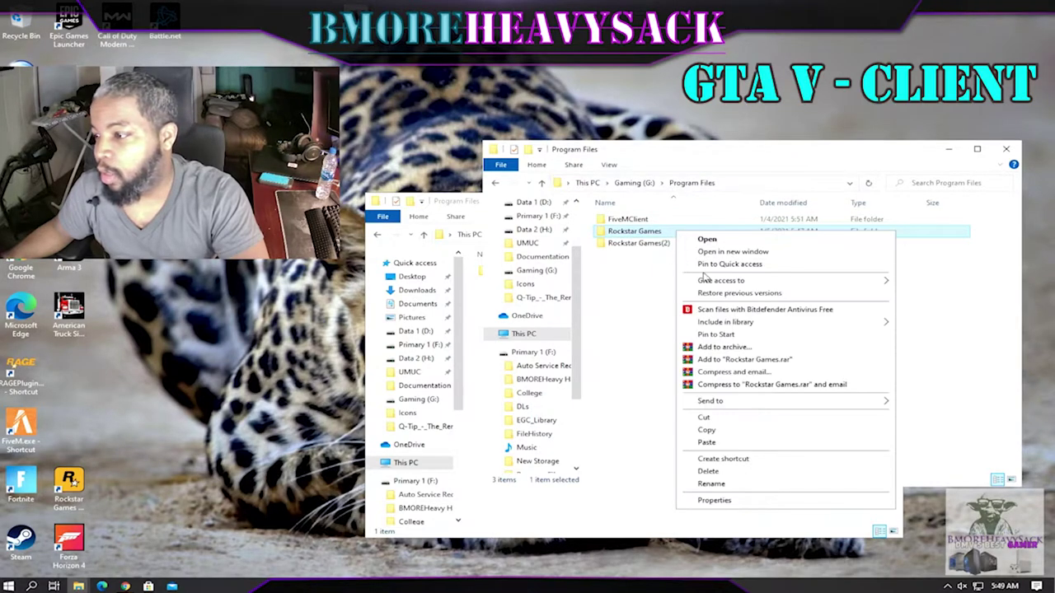
{"action": "left_click", "coordinate": [707, 430]}
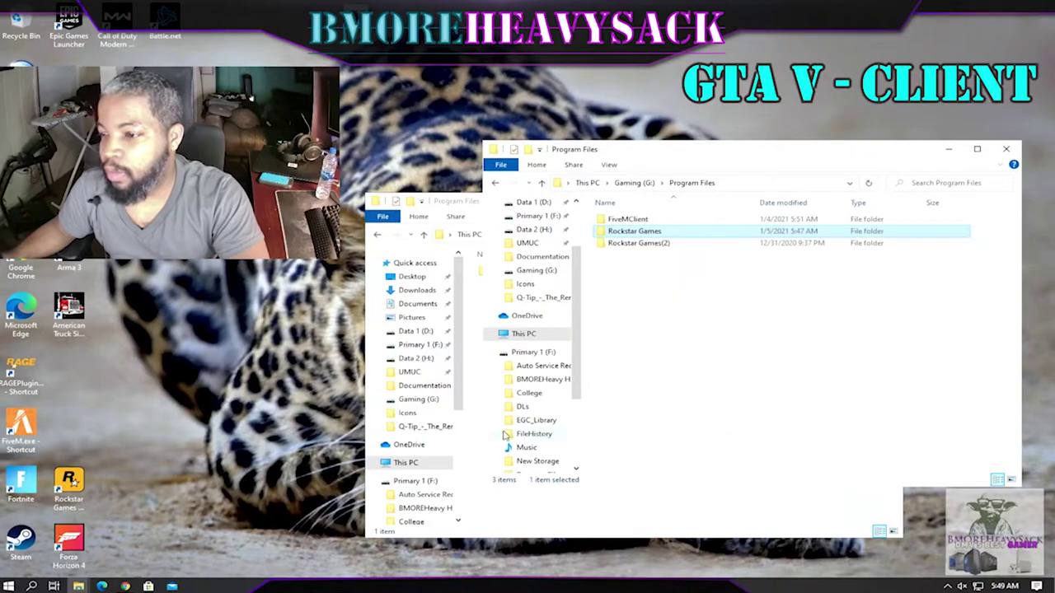
Step: Paste the copied Rockstar Games folder into Program Files on the Programs (P:) drive
{"action": "left_click", "coordinate": [463, 205]}
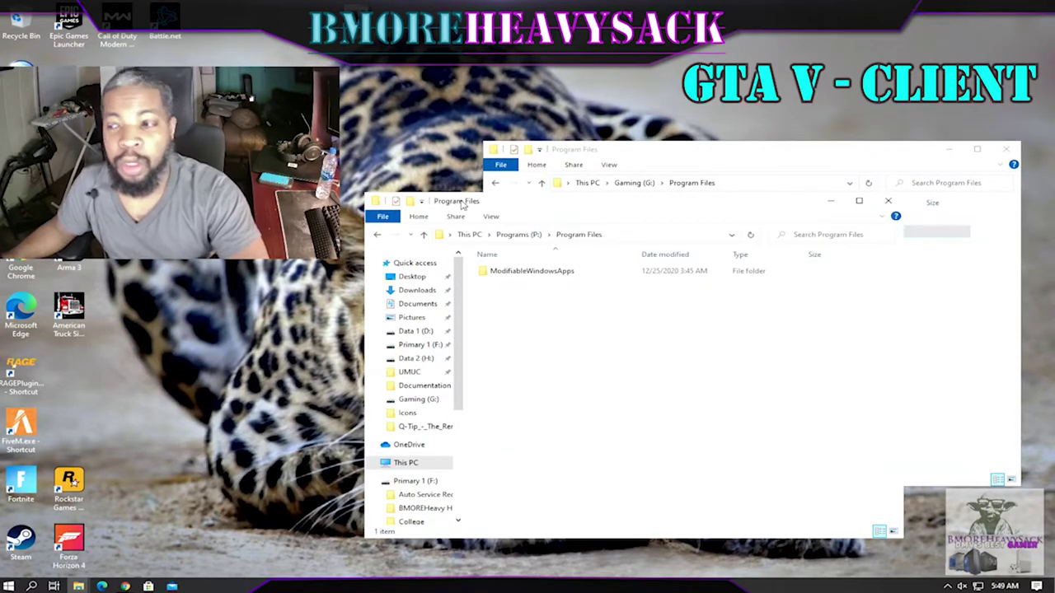
{"action": "left_click", "coordinate": [425, 235]}
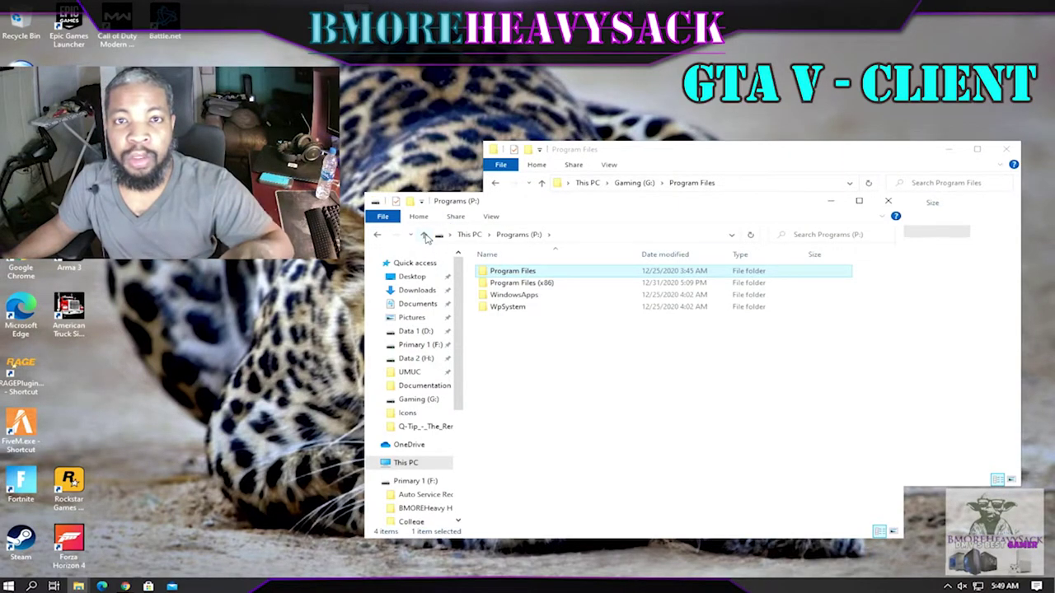
{"action": "left_click", "coordinate": [425, 236]}
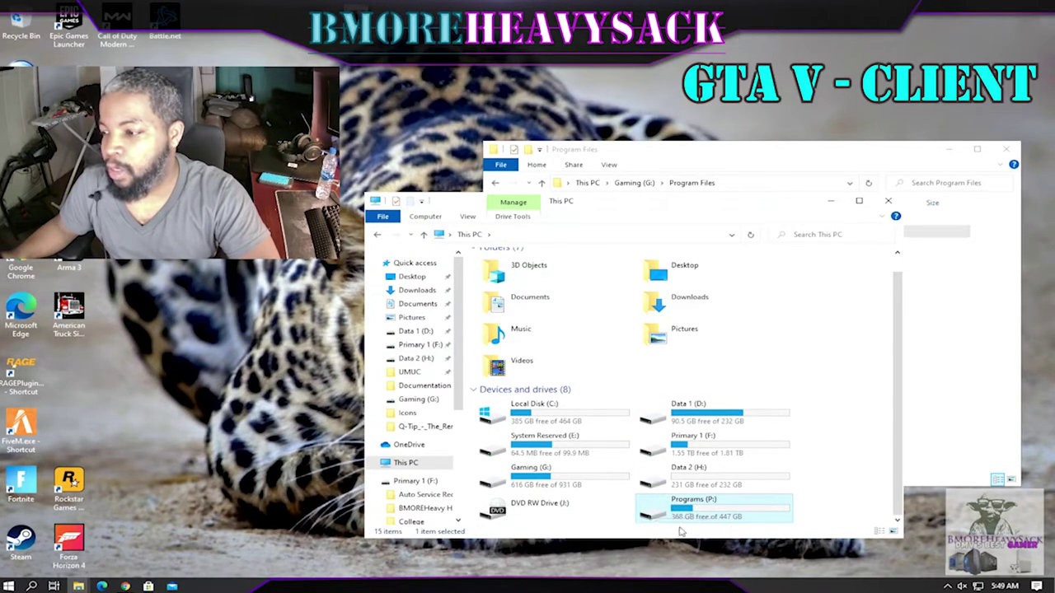
{"action": "double_click", "coordinate": [730, 520]}
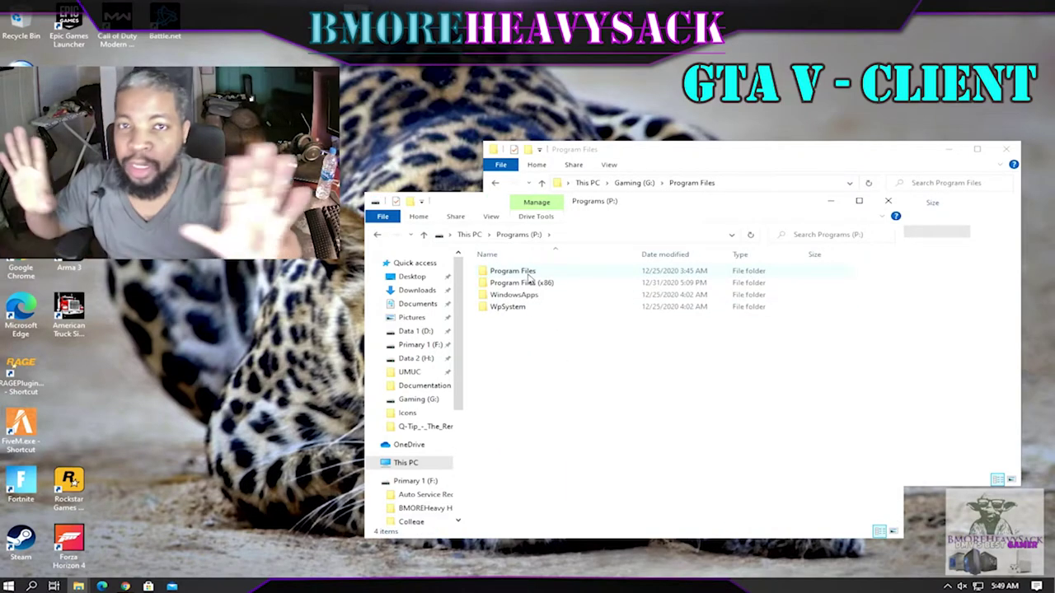
{"action": "double_click", "coordinate": [505, 273]}
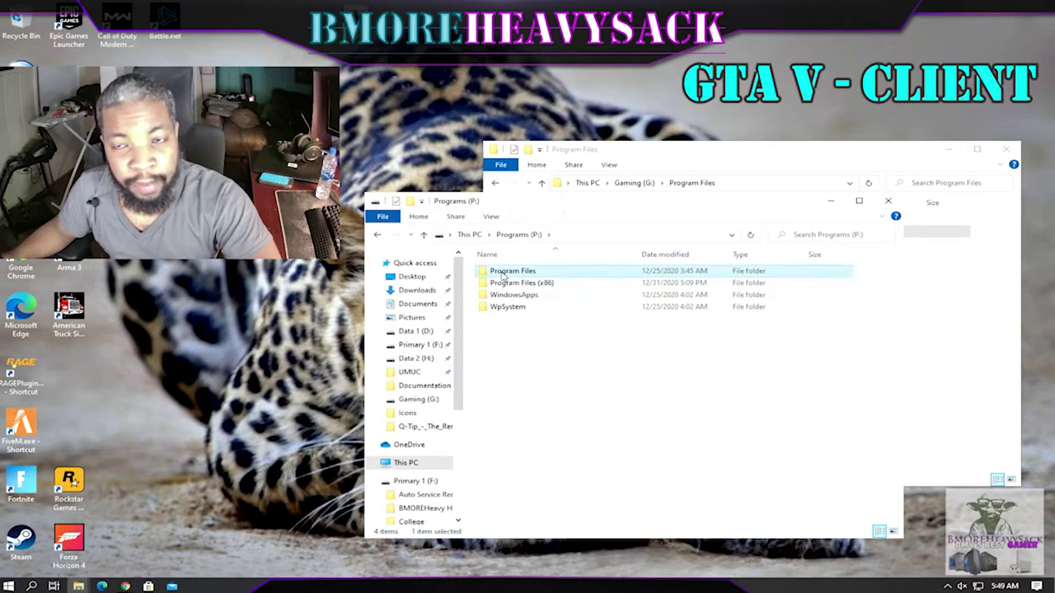
{"action": "right_click", "coordinate": [537, 324]}
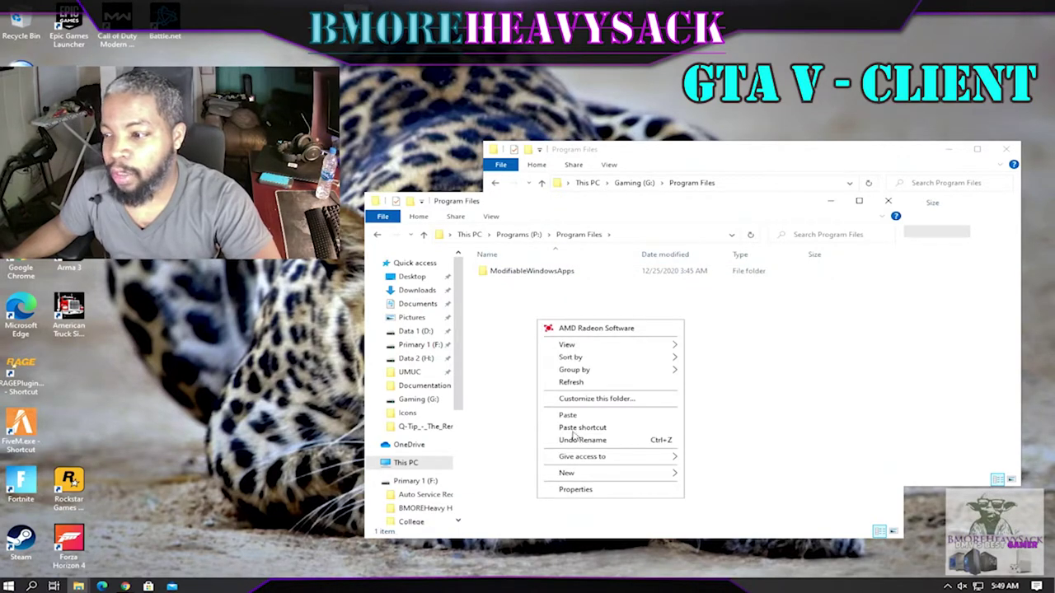
{"action": "left_click", "coordinate": [569, 416]}
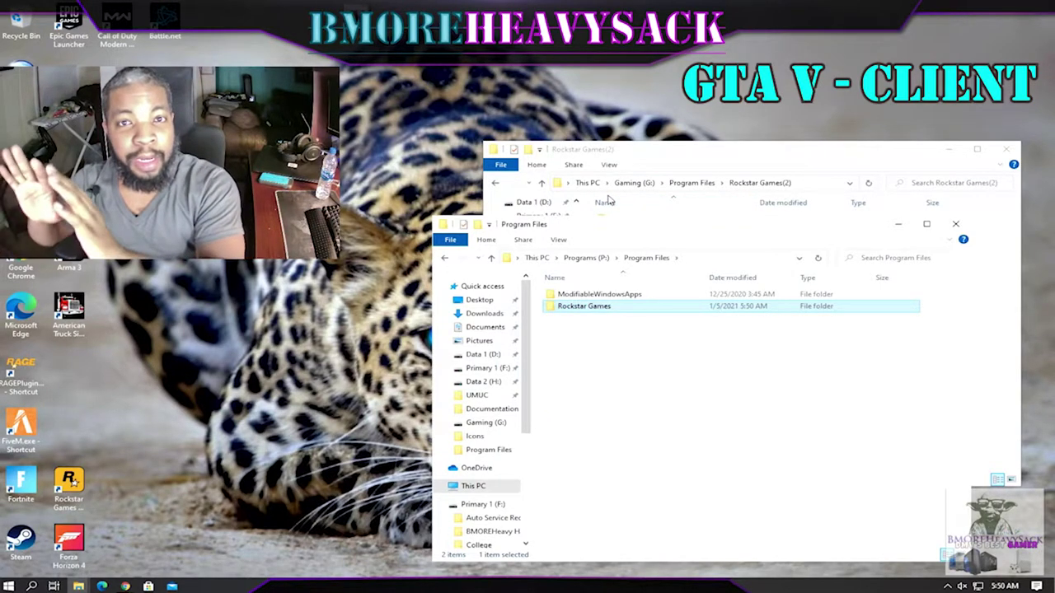
Step: Search Windows for "PRO", open Add or remove programs, and expand the 98.0 GB Grand Theft Auto V entry
{"action": "left_click", "coordinate": [290, 415]}
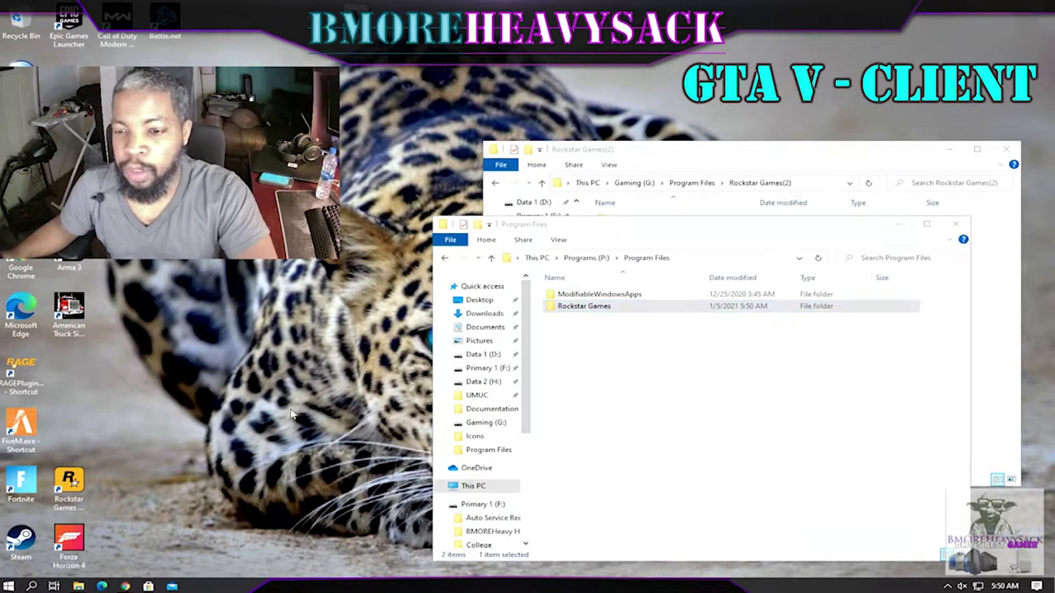
{"action": "key", "text": "super"}
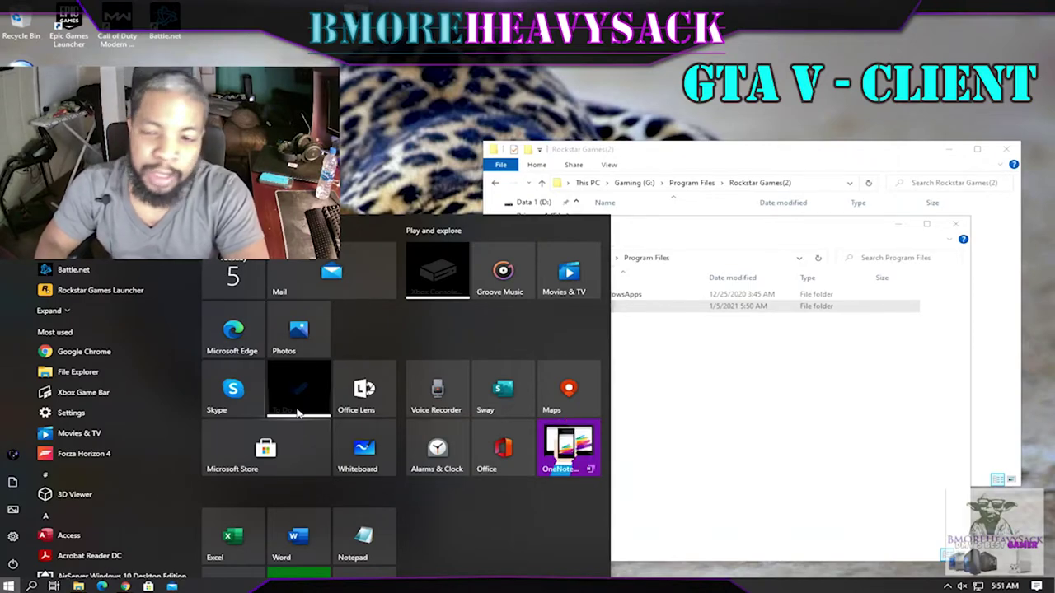
{"action": "type", "text": "PRO"}
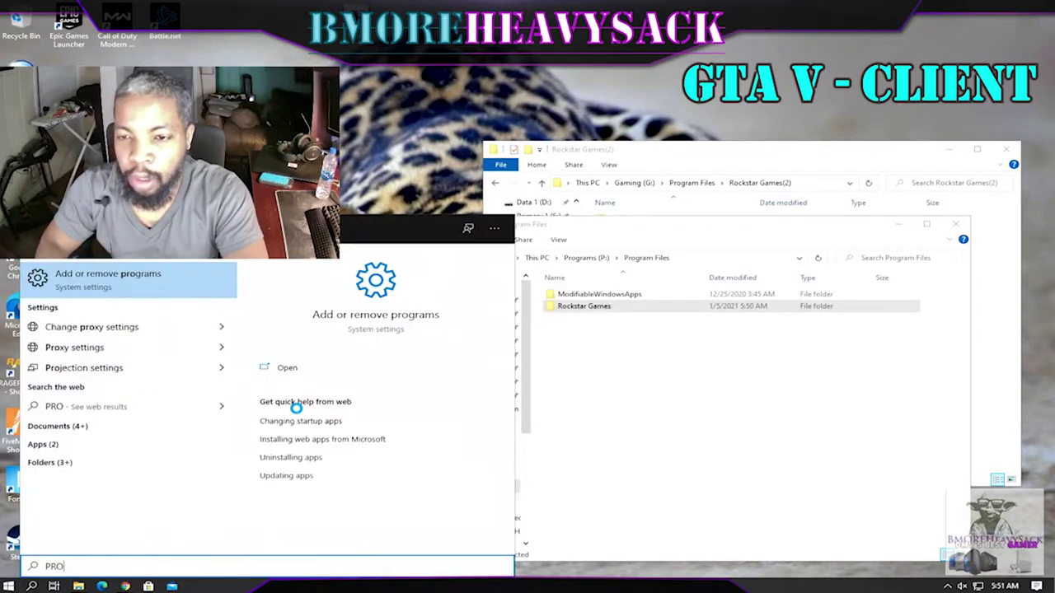
{"action": "left_click", "coordinate": [202, 290]}
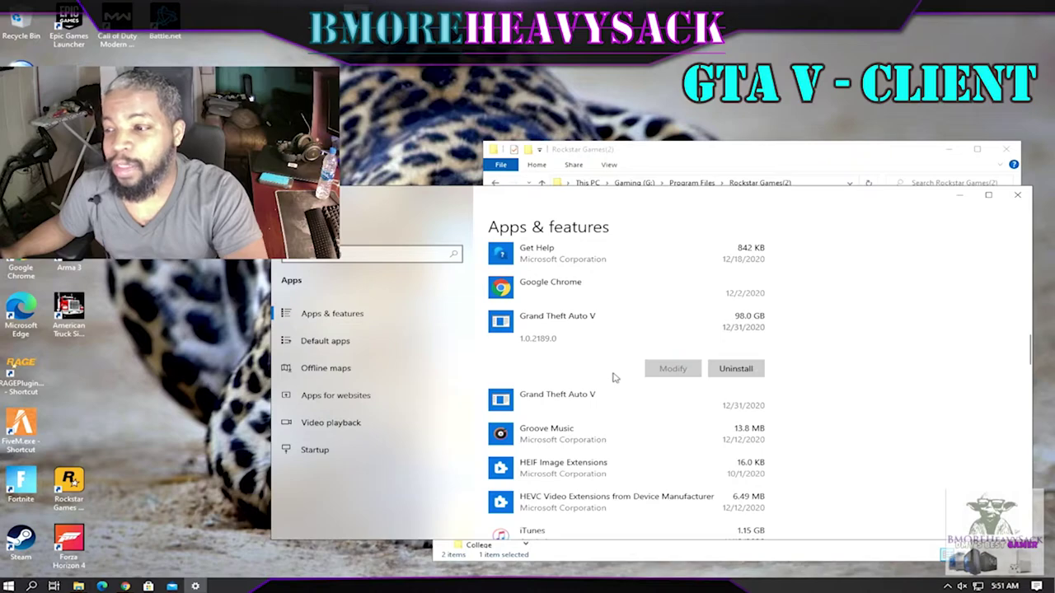
{"action": "left_click", "coordinate": [615, 402]}
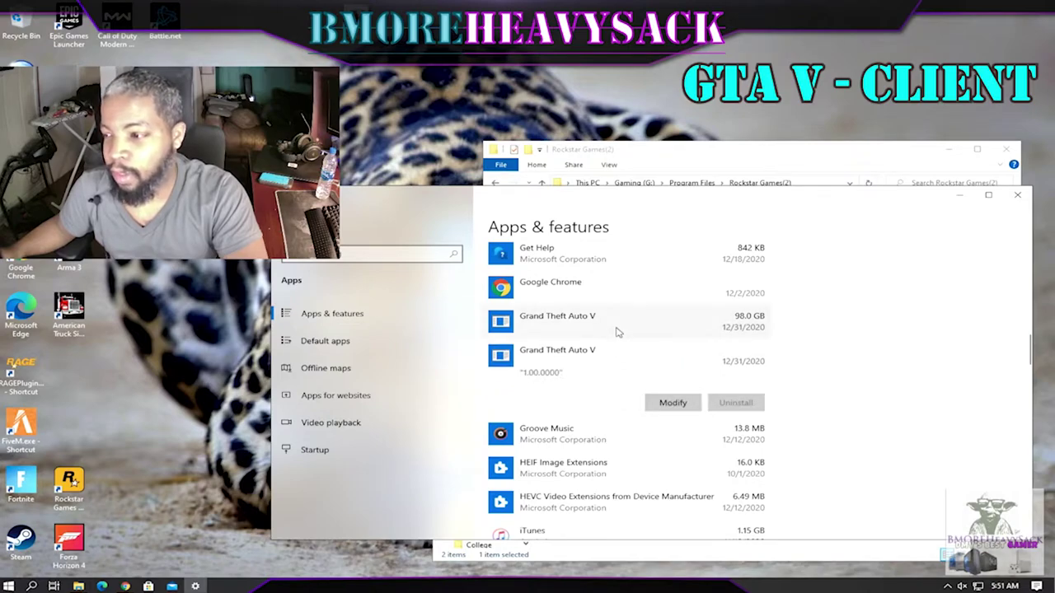
{"action": "left_click", "coordinate": [612, 317]}
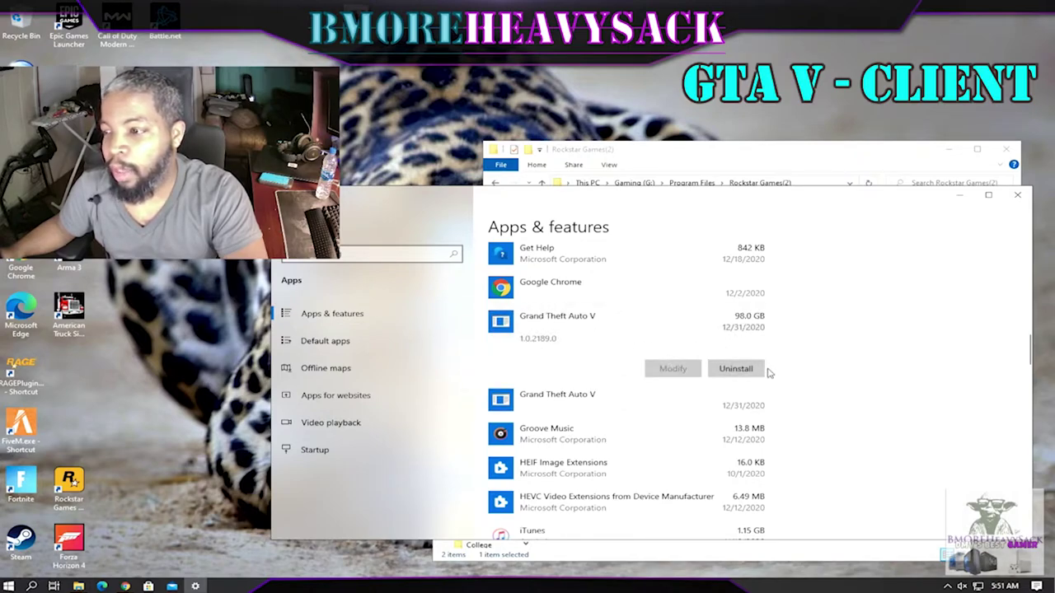
Step: Expand the second Grand Theft Auto V entry and examine the installed Rockstar Games Launcher and Rockstar Games Social Club entries
{"action": "left_click", "coordinate": [610, 397]}
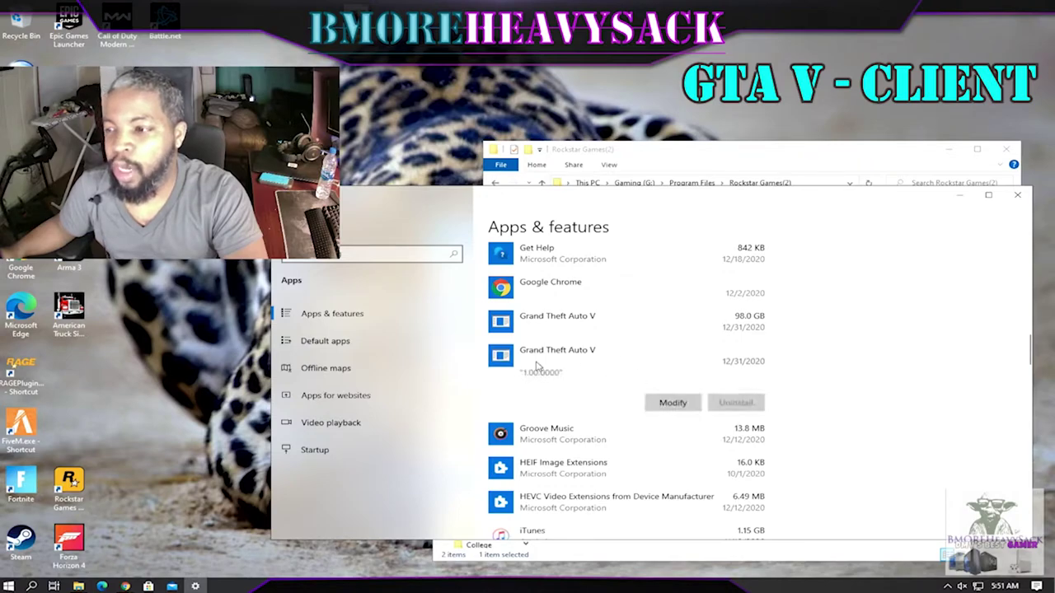
{"action": "scroll", "coordinate": [603, 381], "scroll_direction": "down", "scroll_amount": 8}
{"action": "scroll", "coordinate": [607, 378], "scroll_direction": "down", "scroll_amount": 10}
{"action": "scroll", "coordinate": [607, 379], "scroll_direction": "down", "scroll_amount": 6}
{"action": "scroll", "coordinate": [606, 378], "scroll_direction": "down", "scroll_amount": 6}
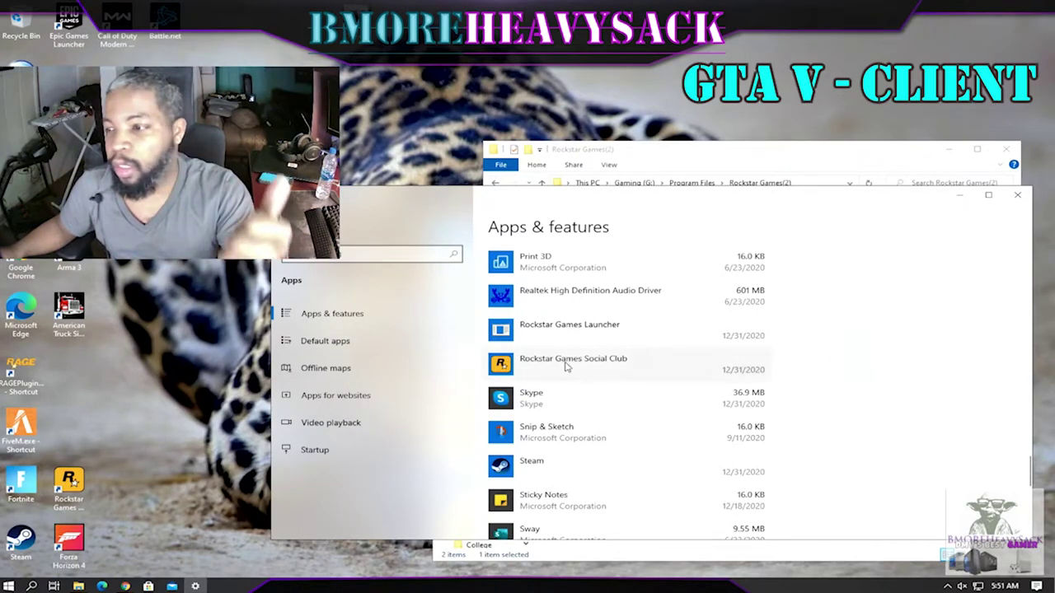
{"action": "scroll", "coordinate": [709, 350], "scroll_direction": "down", "scroll_amount": 3}
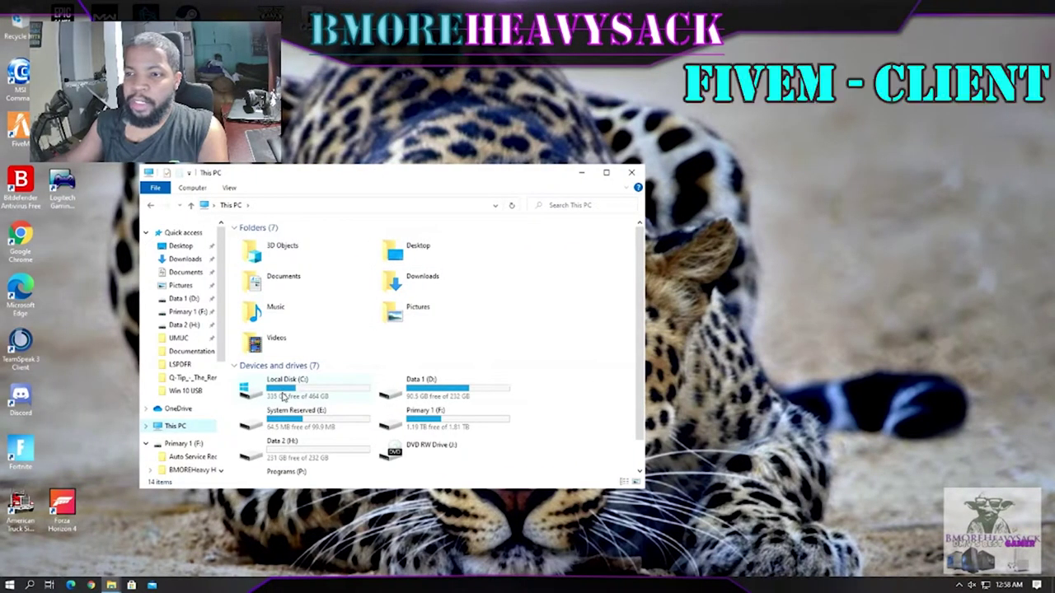
Step: Compare the Local Disk (C:), Data 1 (D:) and Primary 1 (F:) drives in This PC
{"action": "left_click", "coordinate": [249, 398]}
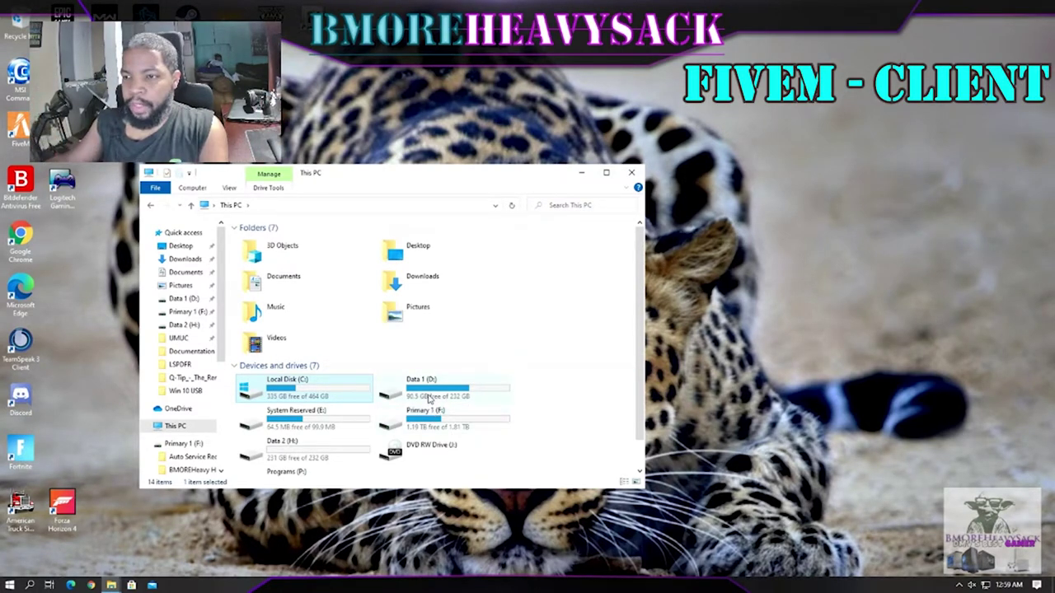
{"action": "left_click", "coordinate": [455, 398]}
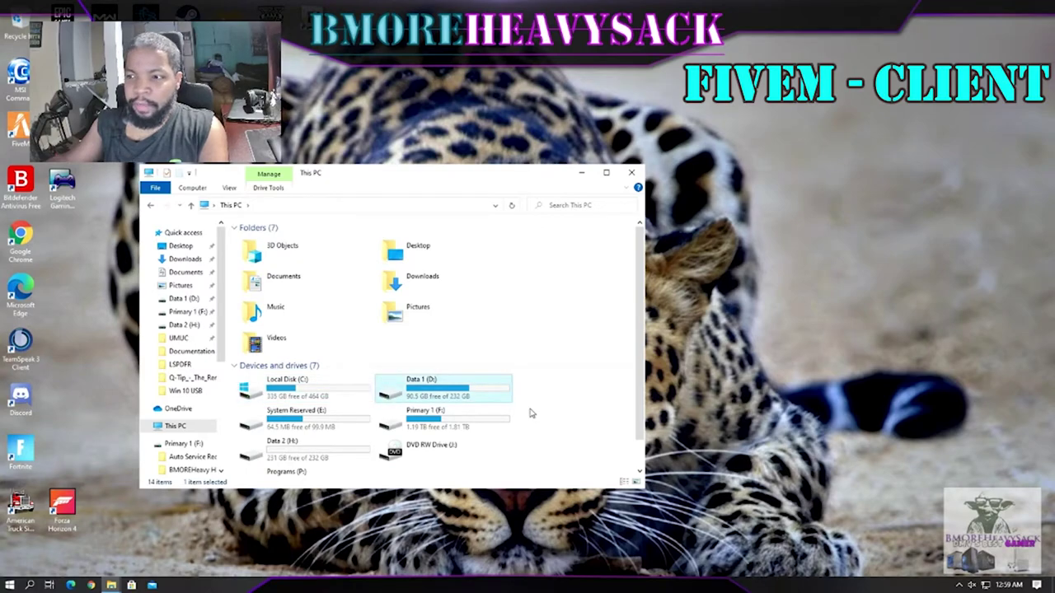
{"action": "left_click", "coordinate": [444, 429]}
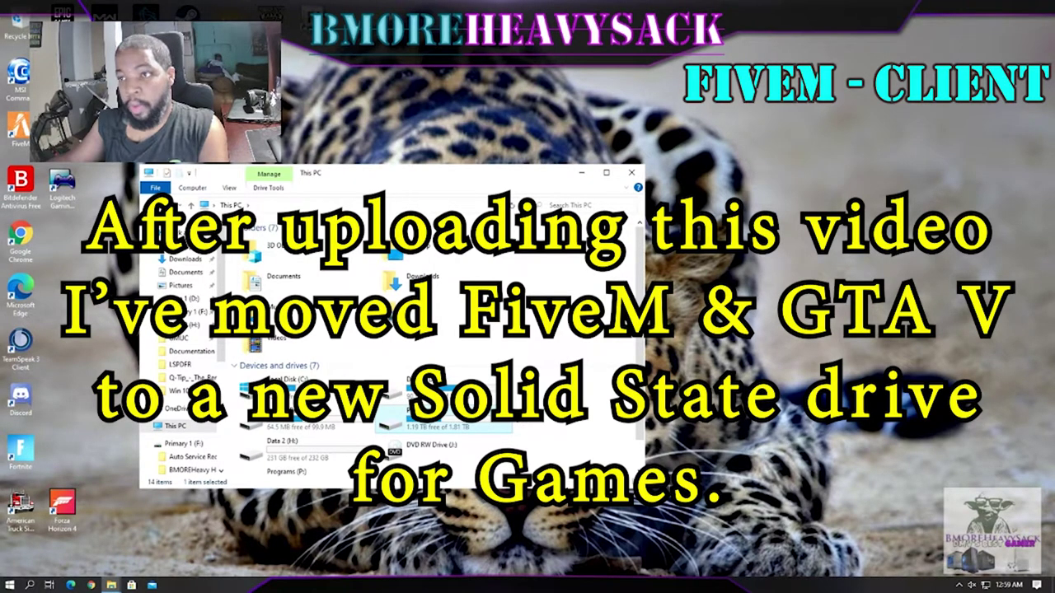
Step: Check the file location of the Grand Theft Auto V desktop shortcut and close that folder window
{"action": "right_click", "coordinate": [285, 27]}
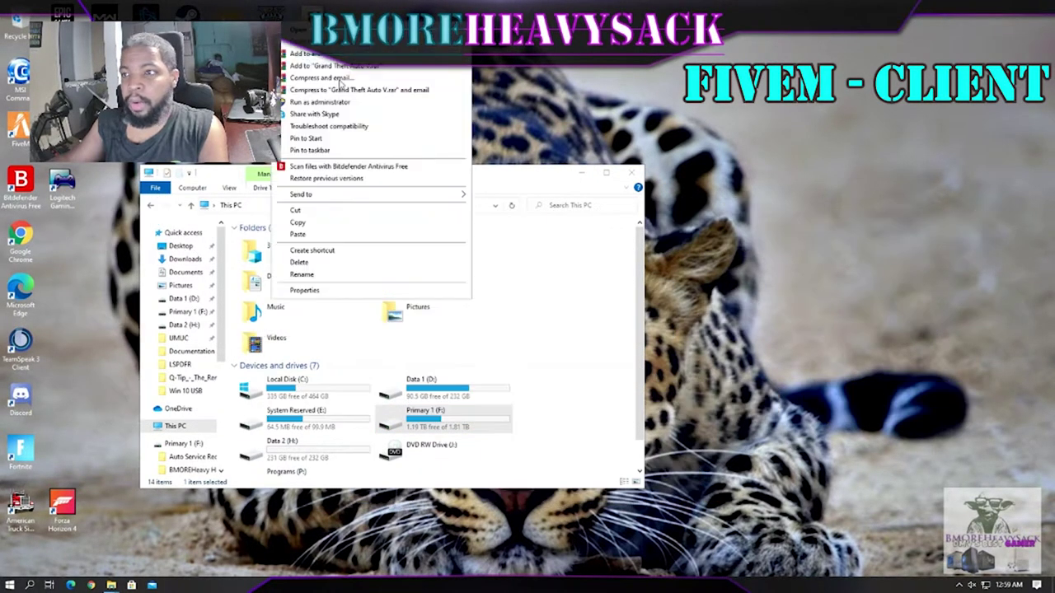
{"action": "left_click", "coordinate": [322, 41]}
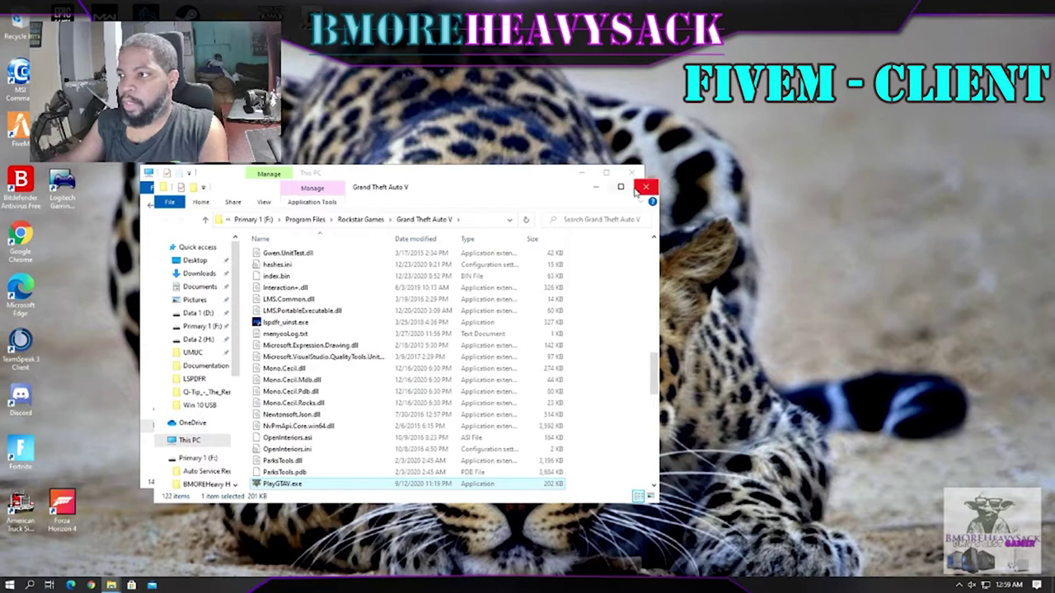
{"action": "left_click", "coordinate": [645, 187]}
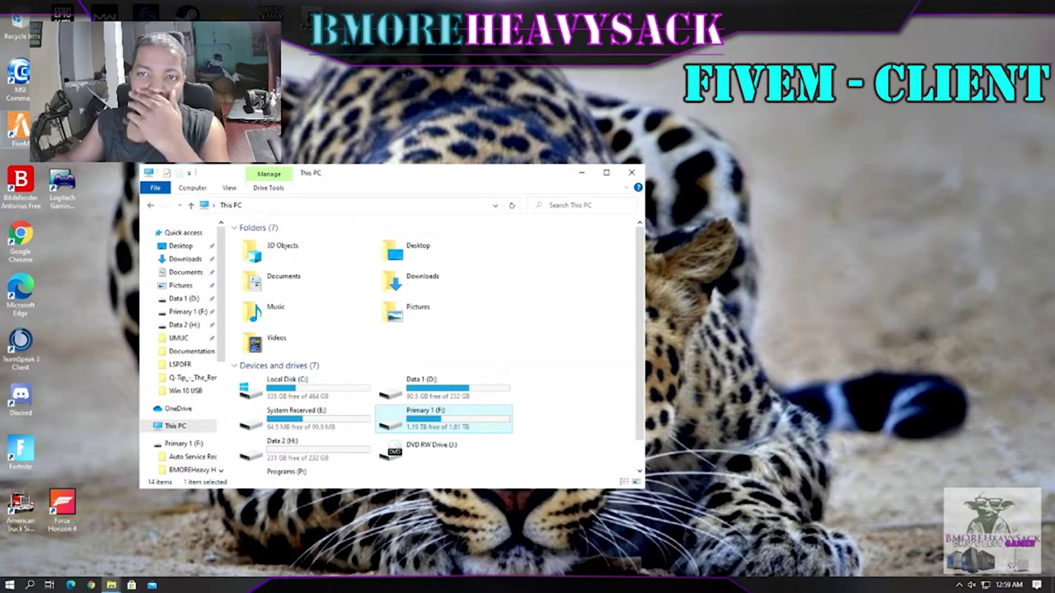
Step: Open the file location of the FiveM desktop shortcut and show the folder's full path
{"action": "left_click", "coordinate": [21, 126]}
{"action": "right_click", "coordinate": [22, 128]}
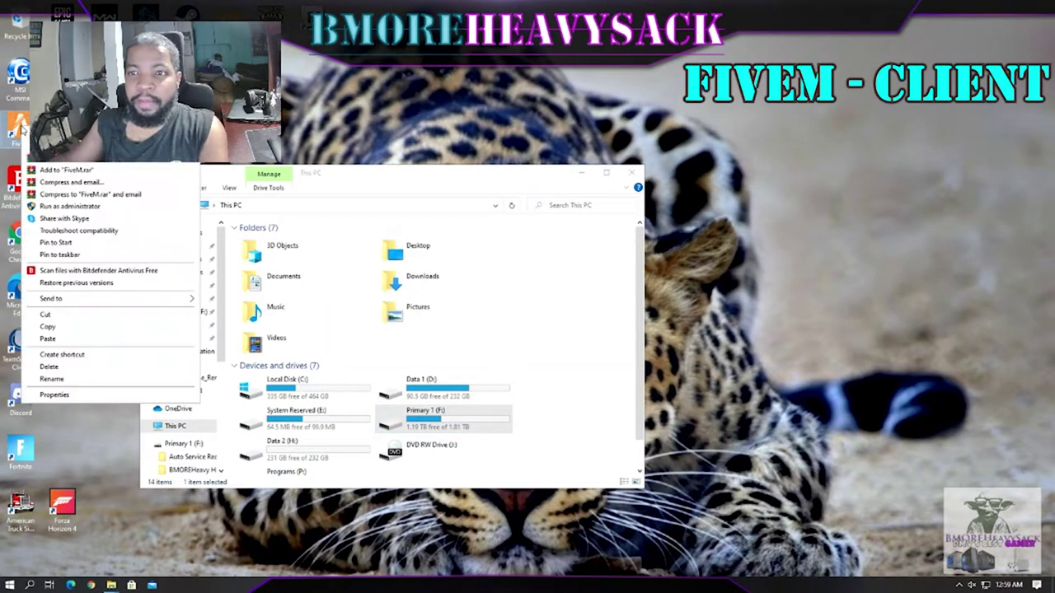
{"action": "left_click", "coordinate": [65, 146]}
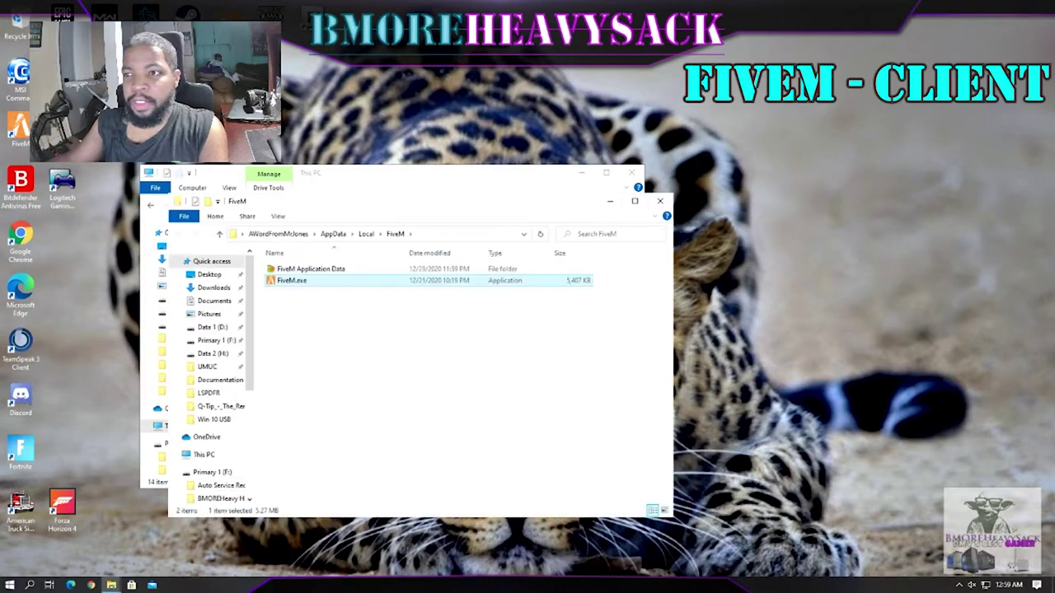
{"action": "left_click", "coordinate": [233, 236]}
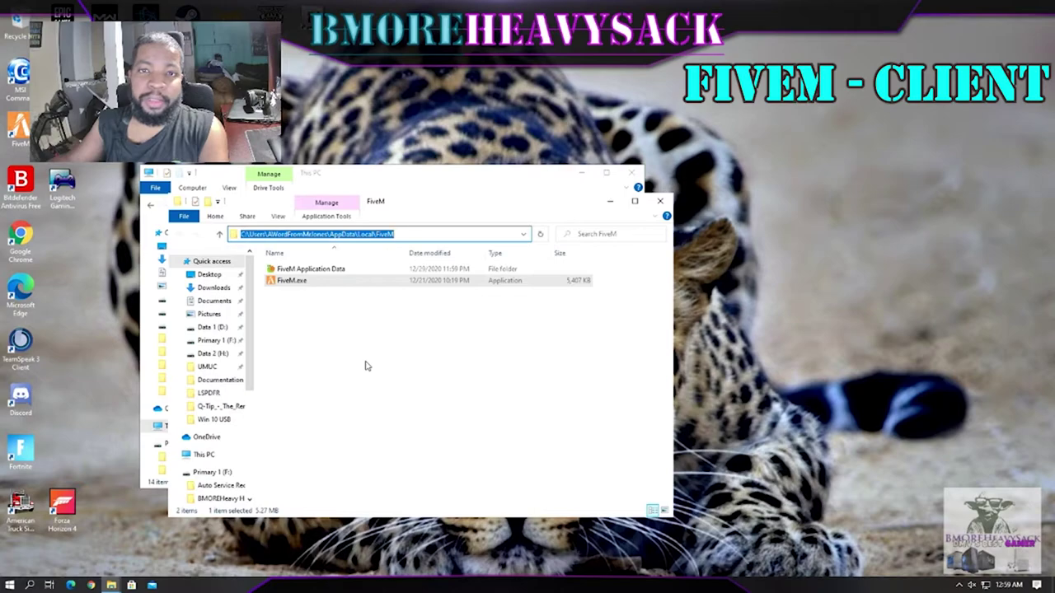
Step: Go up to the Local folder, examine the size of the FiveM folder in its properties, and close them
{"action": "left_click", "coordinate": [218, 235]}
{"action": "right_click", "coordinate": [284, 442]}
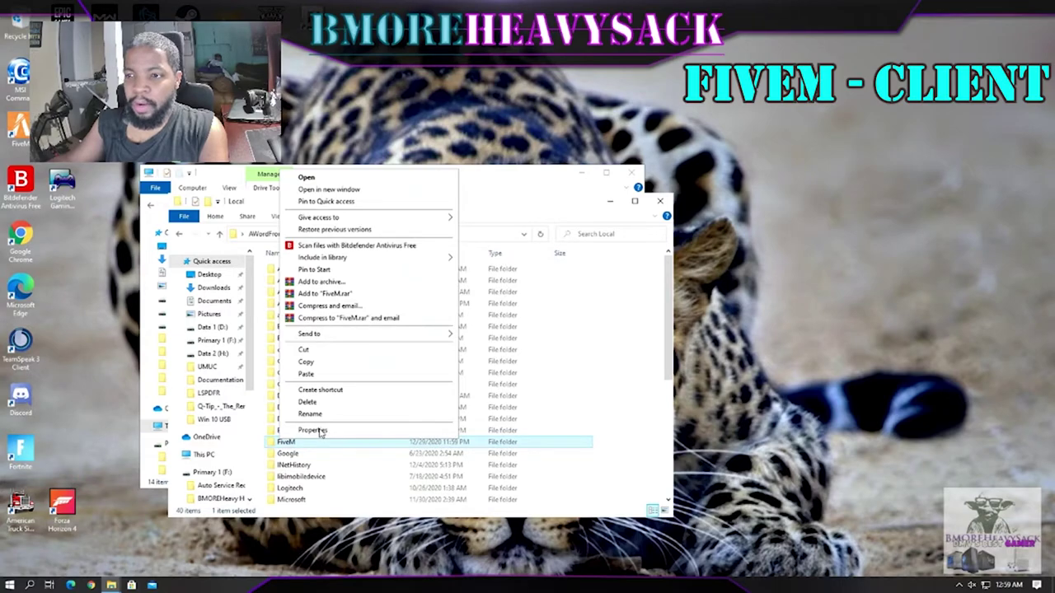
{"action": "left_click", "coordinate": [311, 430]}
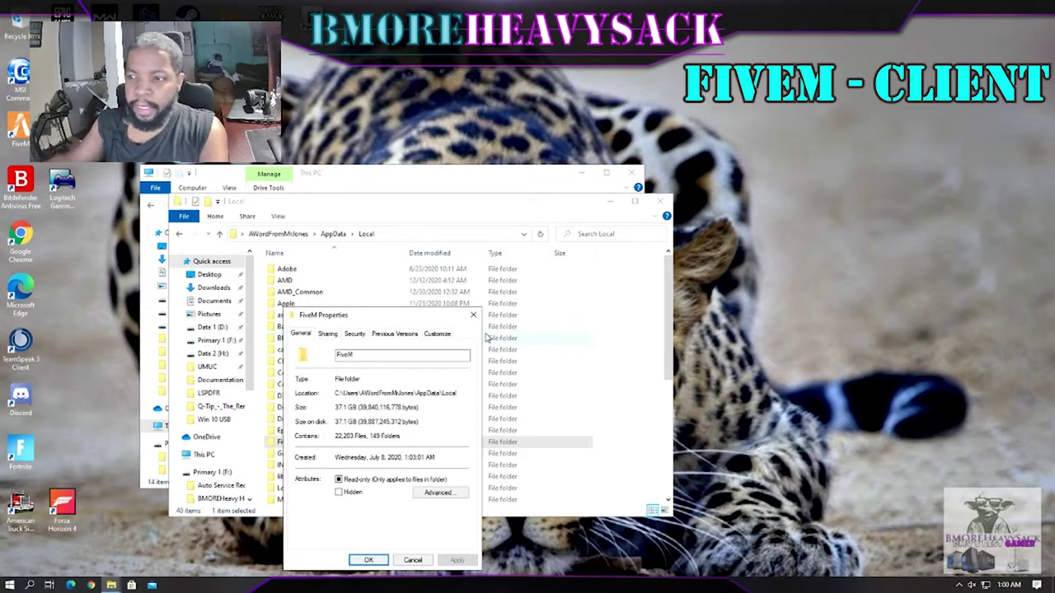
{"action": "left_click", "coordinate": [471, 314]}
Step: Search Windows for "prog" and open Add or remove programs
{"action": "left_click", "coordinate": [421, 183]}
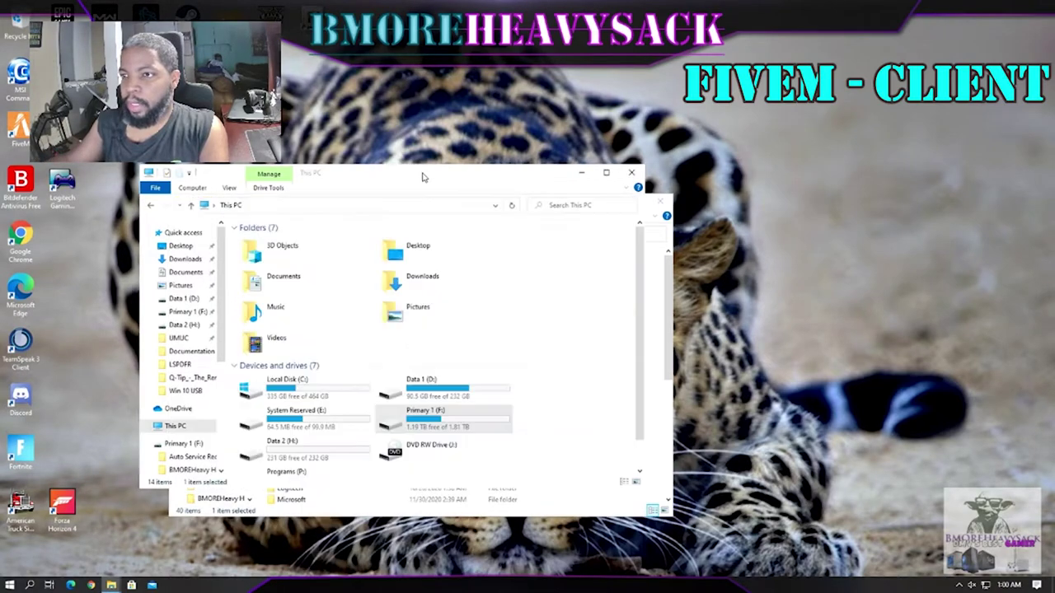
{"action": "key", "text": "super"}
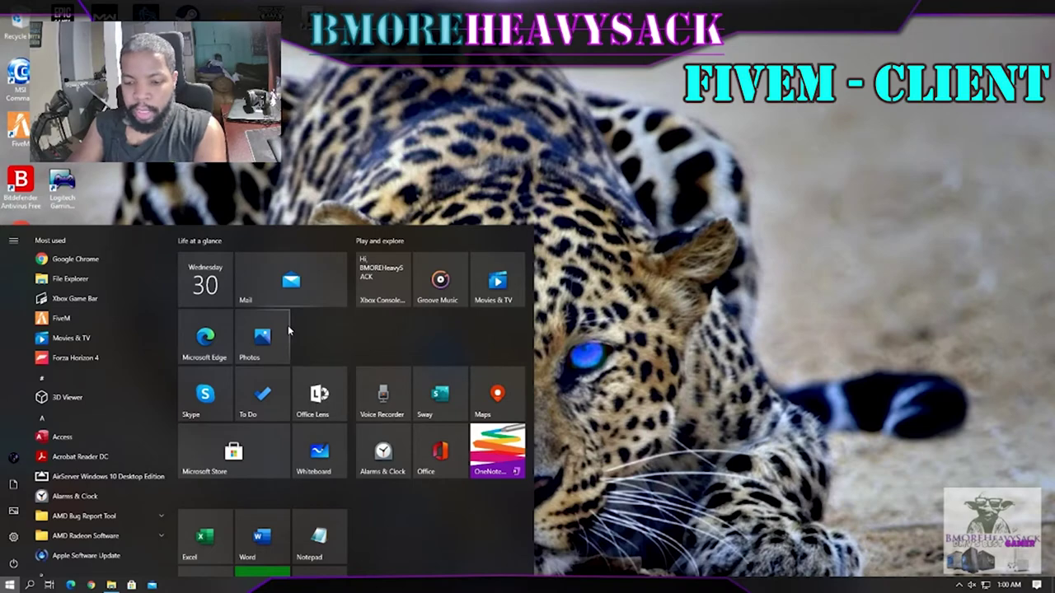
{"action": "type", "text": "prog"}
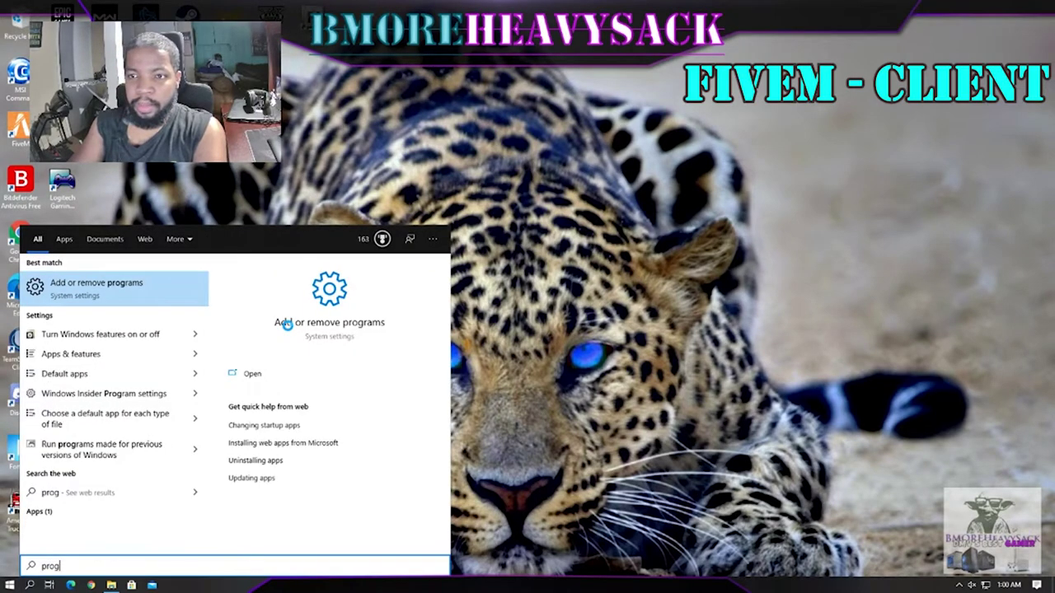
{"action": "left_click", "coordinate": [284, 324]}
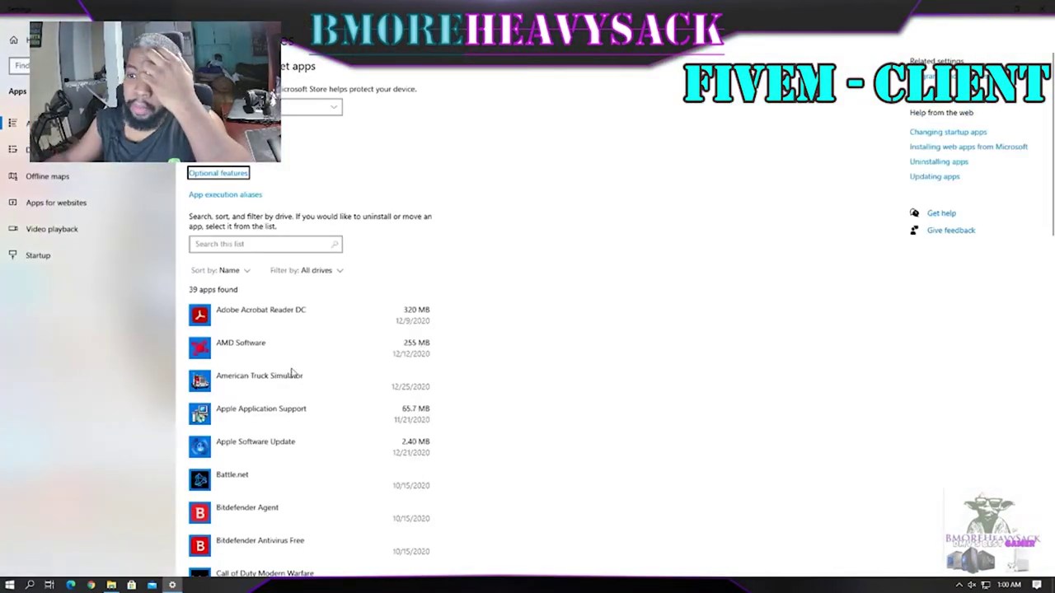
Step: Find FiveM in the installed apps list and start uninstalling it
{"action": "scroll", "coordinate": [293, 375], "scroll_direction": "down", "scroll_amount": 3}
{"action": "scroll", "coordinate": [260, 440], "scroll_direction": "down", "scroll_amount": 1}
{"action": "left_click", "coordinate": [260, 456]}
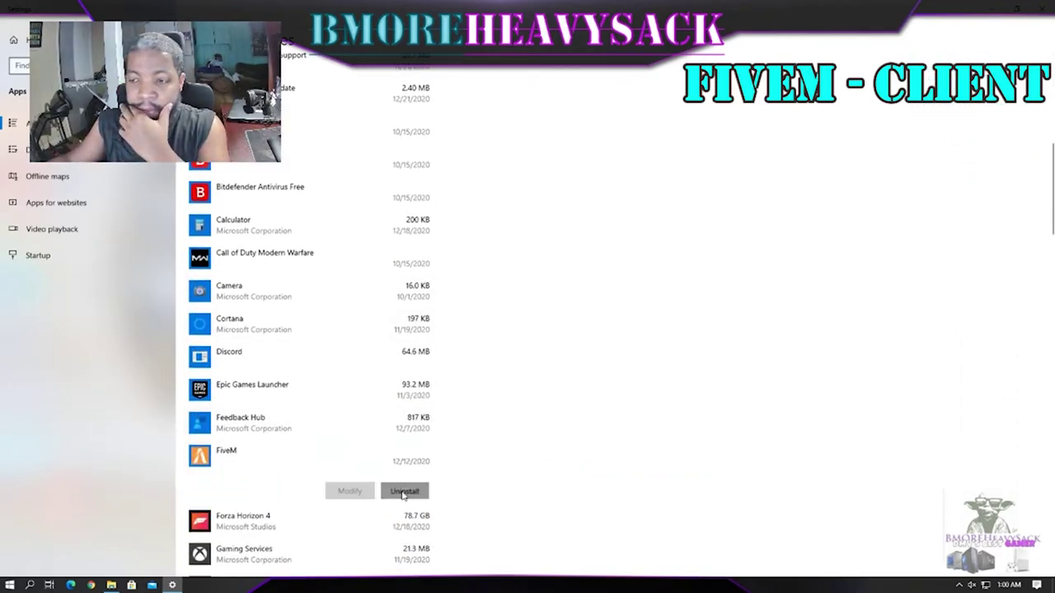
{"action": "left_click", "coordinate": [404, 492]}
{"action": "left_click", "coordinate": [466, 464]}
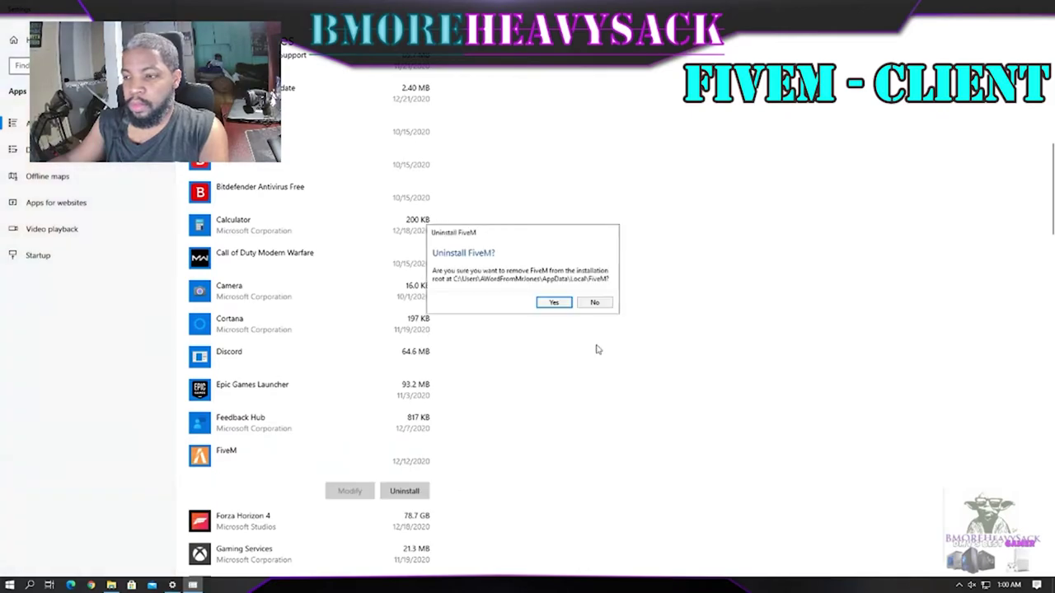
{"action": "left_click", "coordinate": [553, 303]}
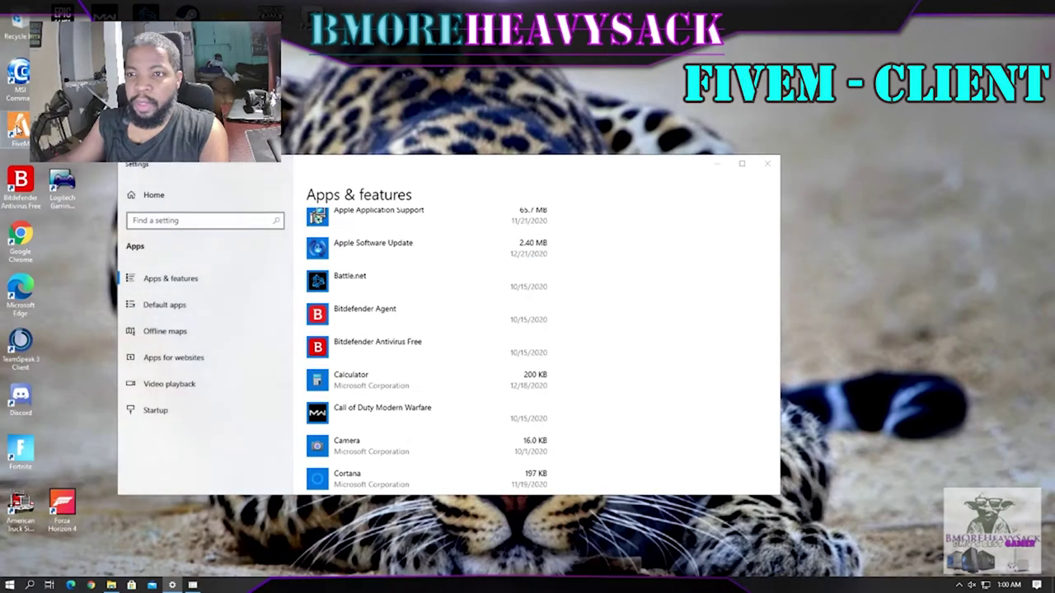
Step: Recheck the FiveM shortcut's file location, go up to the Local folder, and minimize the window
{"action": "right_click", "coordinate": [20, 158]}
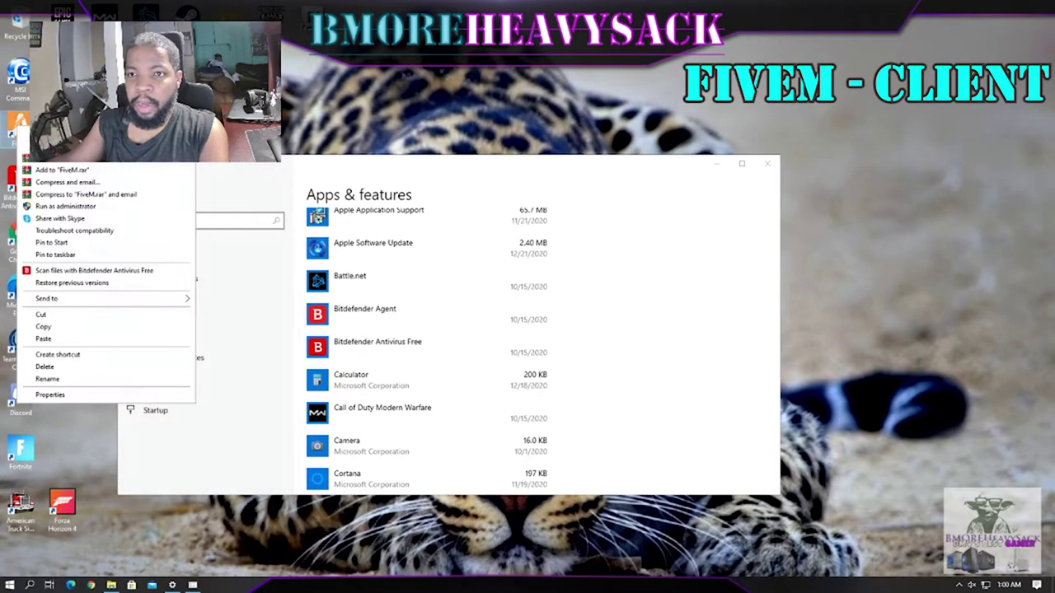
{"action": "left_click", "coordinate": [61, 147]}
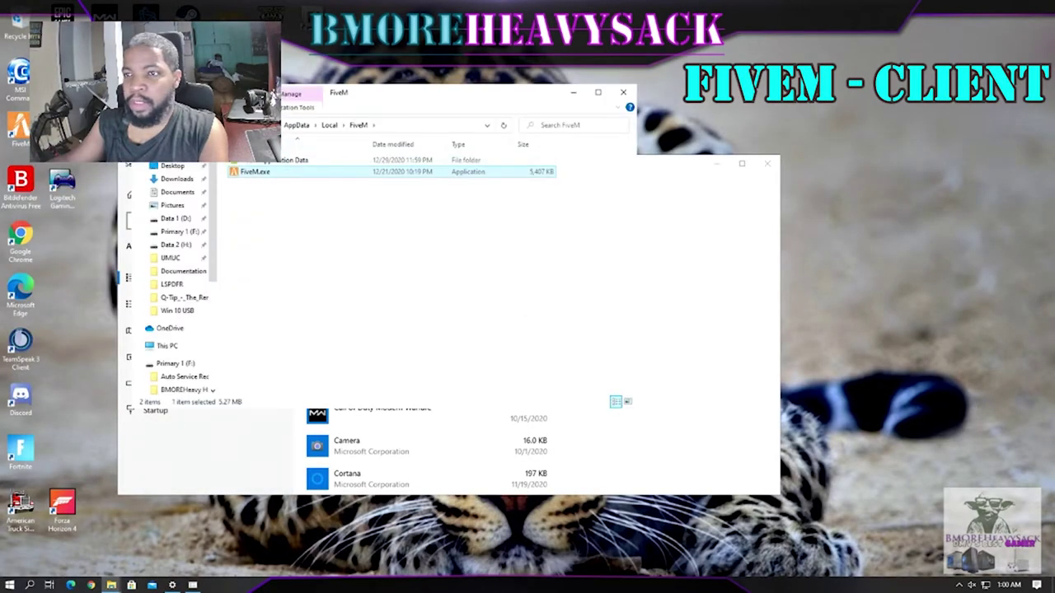
{"action": "key", "text": "alt+Up"}
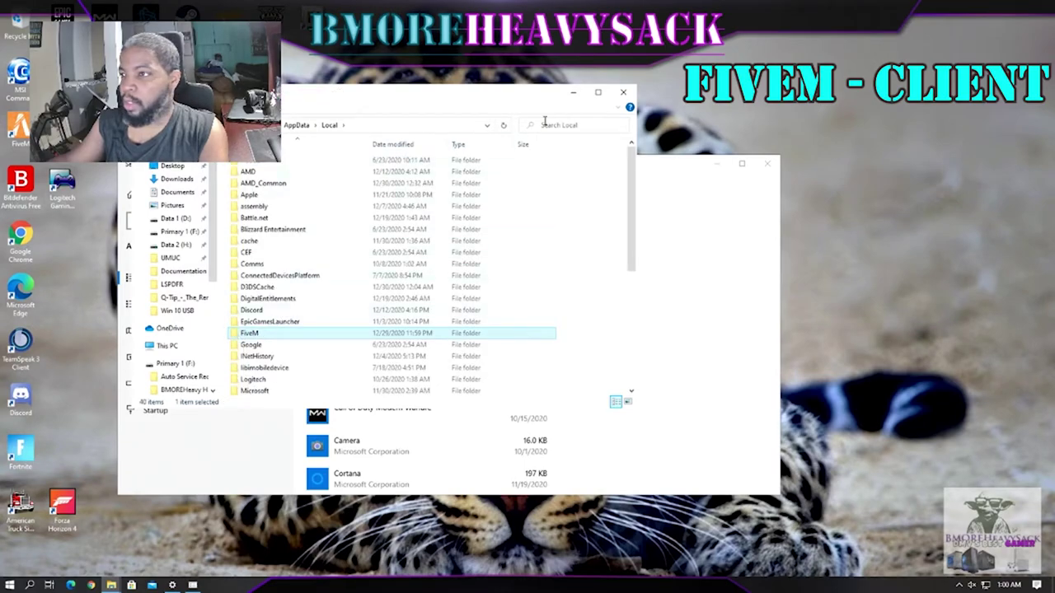
{"action": "left_click", "coordinate": [573, 93]}
Step: Move the Settings window clear of the Uninstall FiveM prompt and confirm the removal
{"action": "left_click_drag", "start_coordinate": [485, 172], "coordinate": [378, 539]}
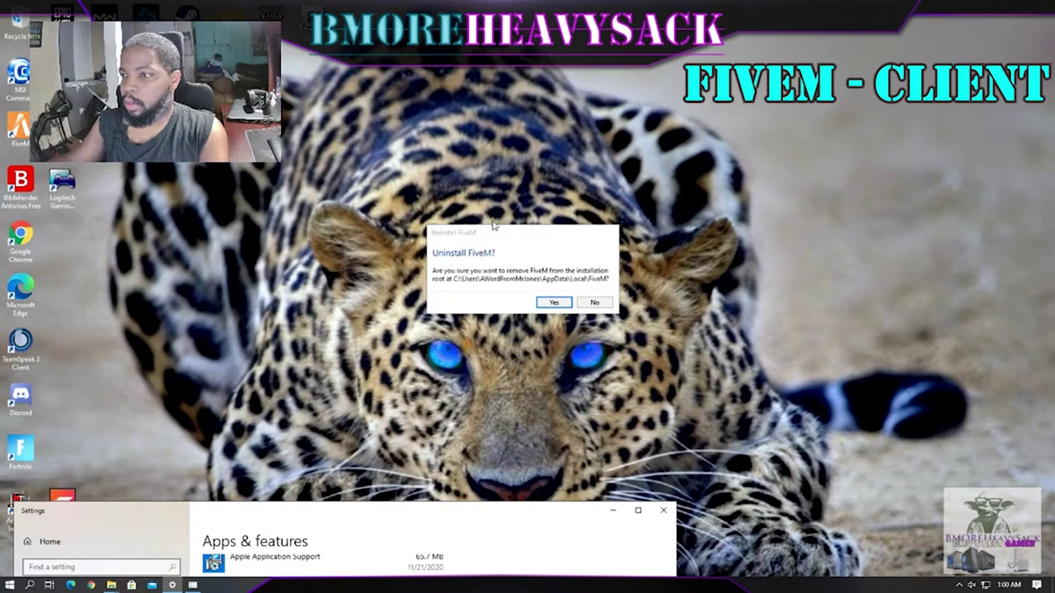
{"action": "left_click", "coordinate": [192, 585]}
{"action": "left_click_drag", "start_coordinate": [352, 512], "coordinate": [432, 201]}
{"action": "left_click_drag", "start_coordinate": [677, 69], "coordinate": [413, 84]}
{"action": "left_click", "coordinate": [483, 159]}
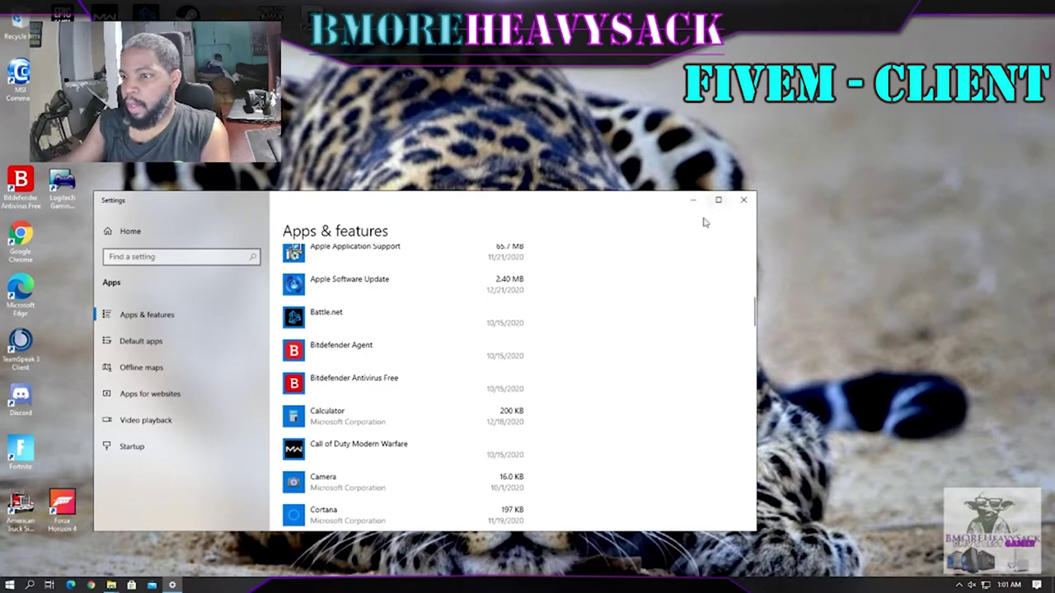
Step: Check the installed apps list for any remaining FiveM entry and close Settings
{"action": "scroll", "coordinate": [615, 301], "scroll_direction": "up", "scroll_amount": 10}
{"action": "scroll", "coordinate": [615, 308], "scroll_direction": "down", "scroll_amount": 15}
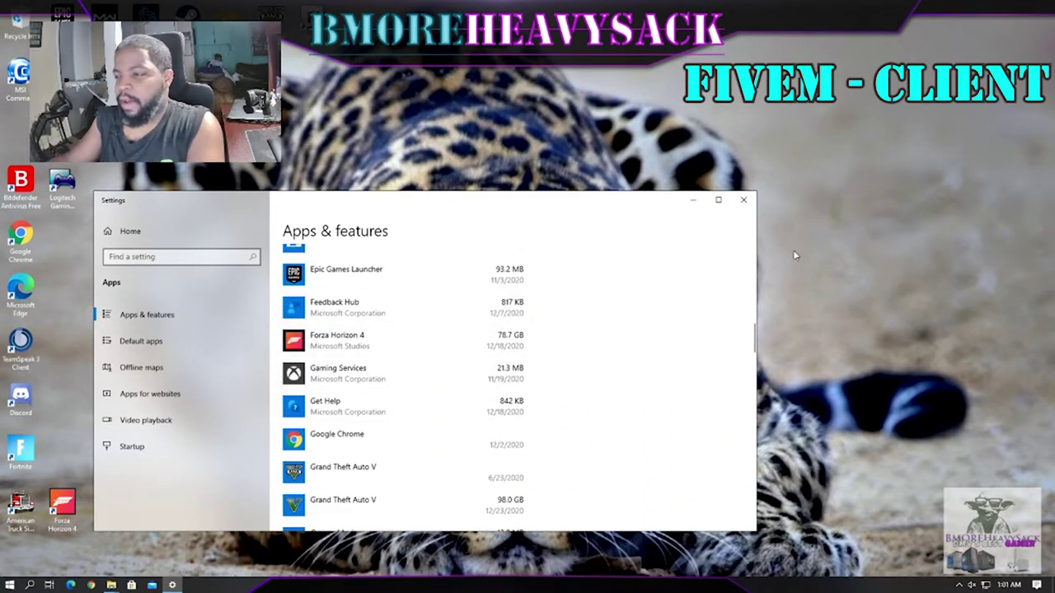
{"action": "left_click", "coordinate": [744, 200]}
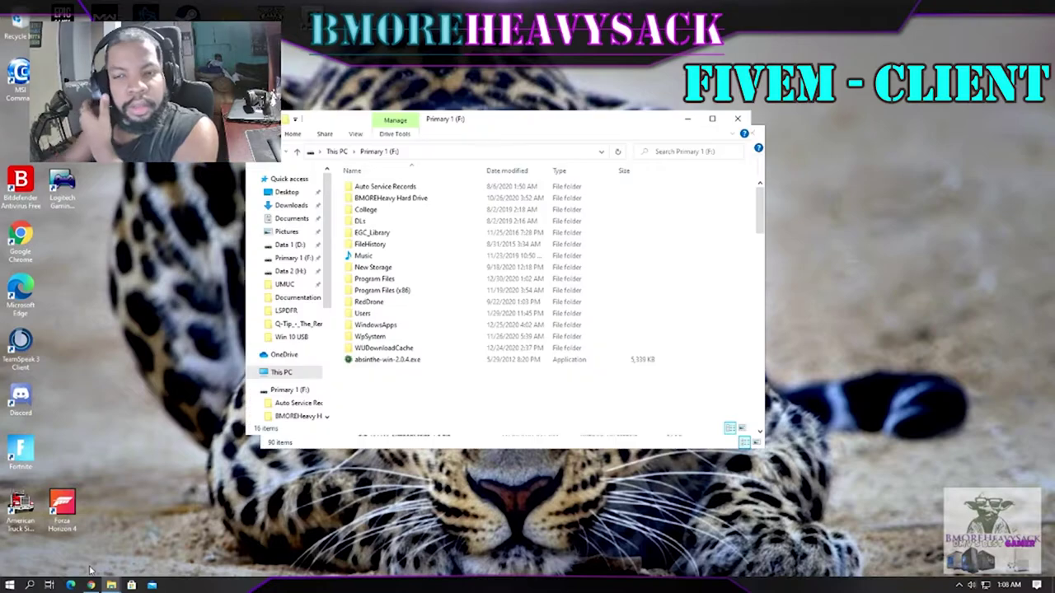
Step: Create a folder named FiveMClient on the Primary 1 (F:) drive and open it
{"action": "left_click", "coordinate": [12, 586]}
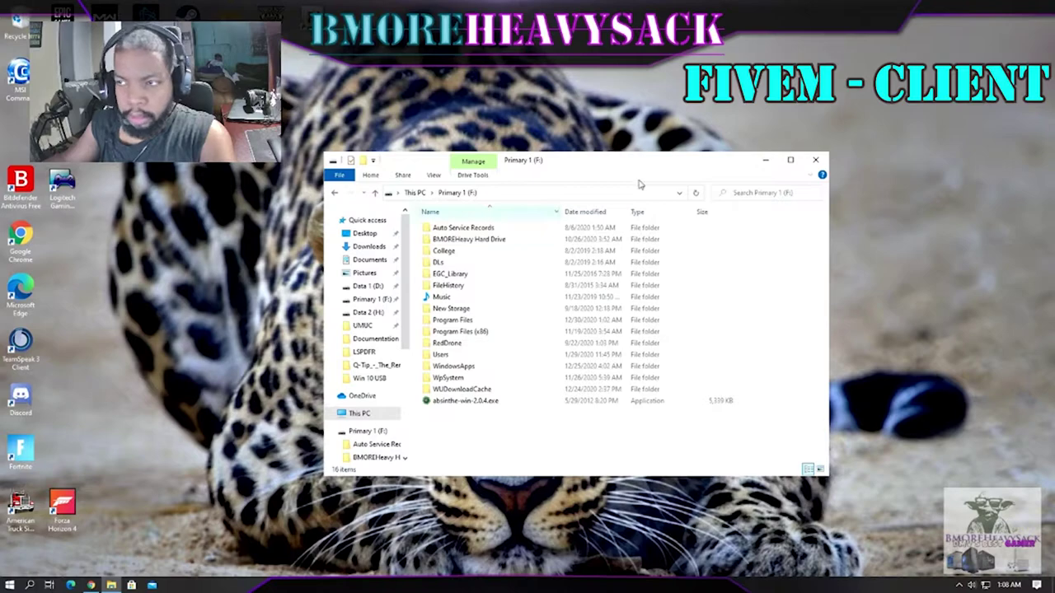
{"action": "right_click", "coordinate": [458, 462]}
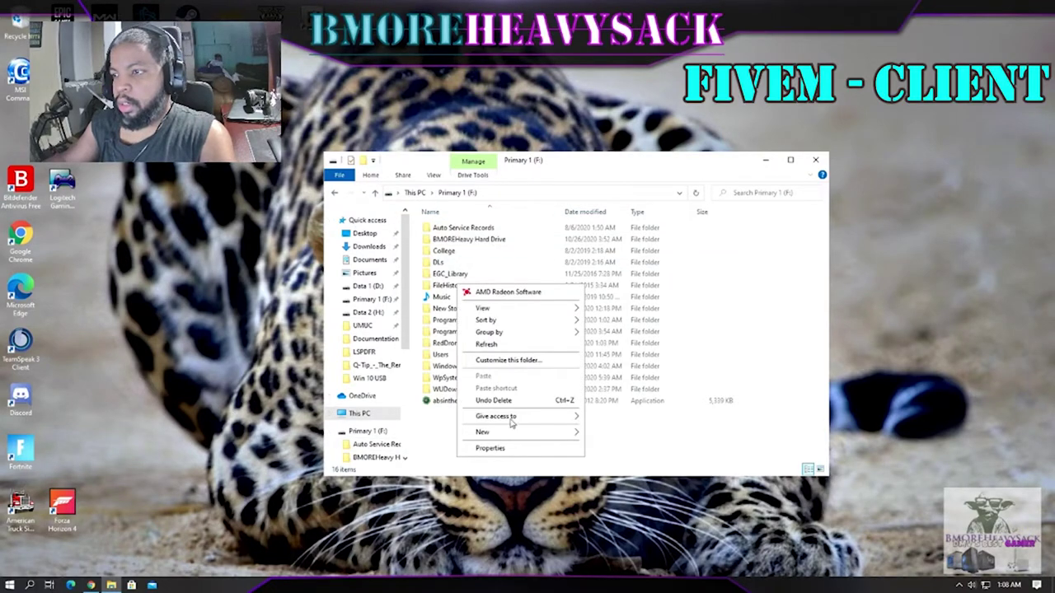
{"action": "mouse_move", "coordinate": [509, 433]}
{"action": "left_click", "coordinate": [608, 433]}
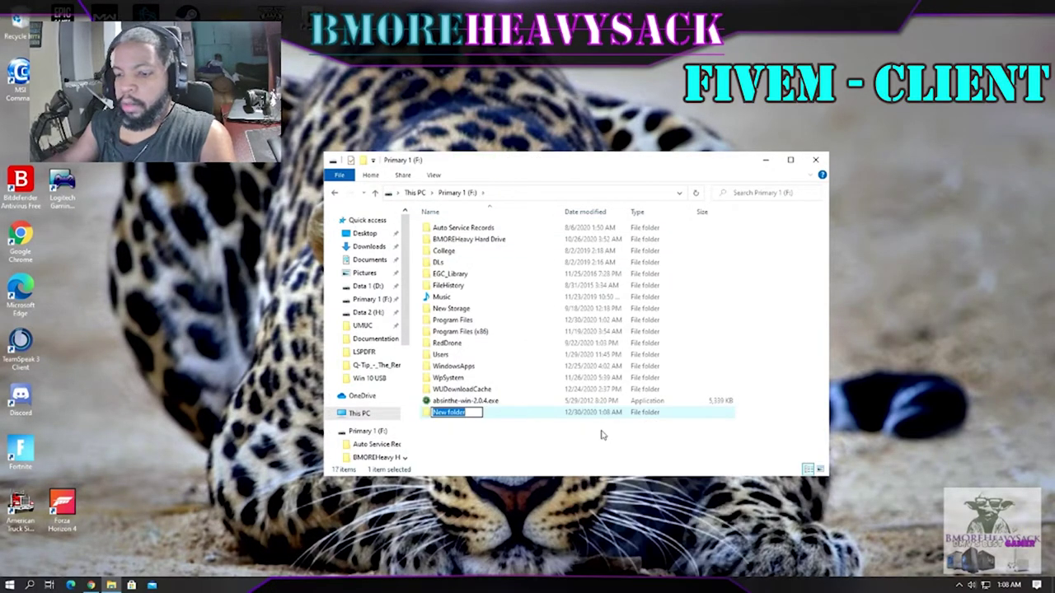
{"action": "type", "text": "FiveMClient"}
{"action": "key", "text": "Return"}
{"action": "key", "text": "Return"}
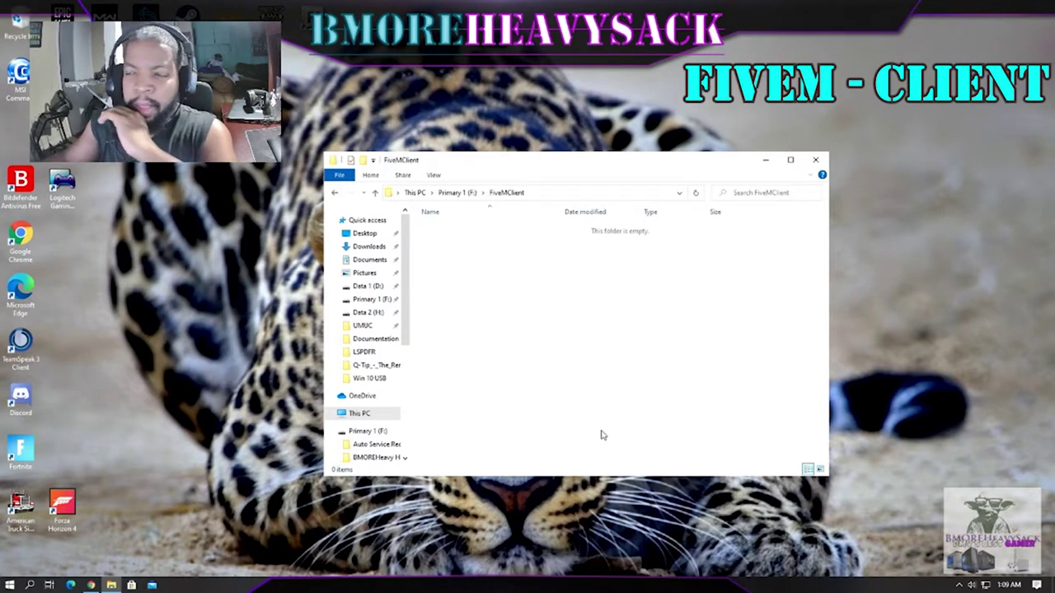
Step: Switch to Microsoft Edge and search Google for "FiveM"
{"action": "left_click", "coordinate": [244, 430]}
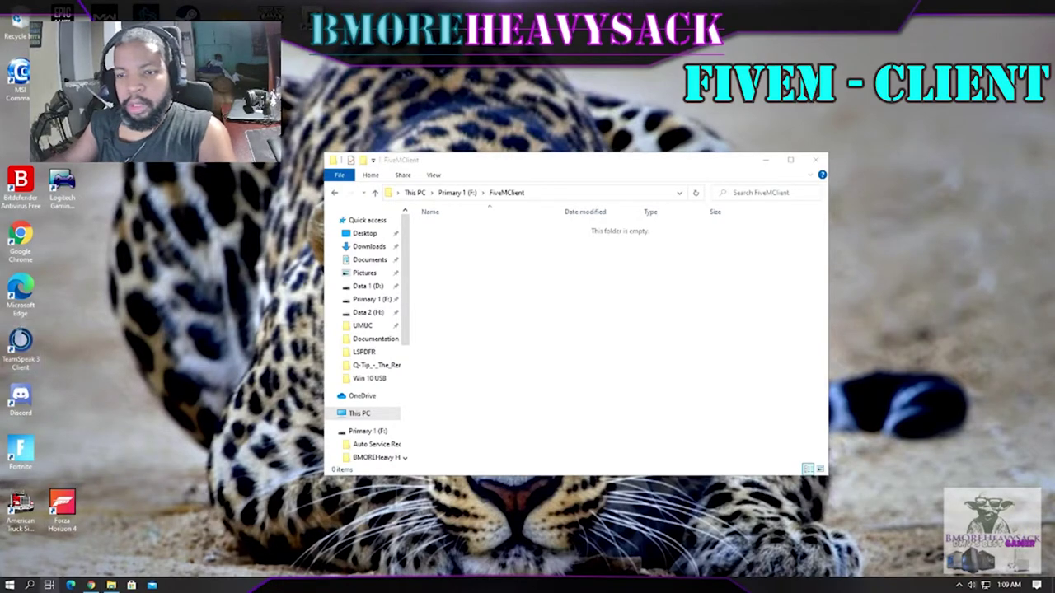
{"action": "left_click", "coordinate": [71, 585]}
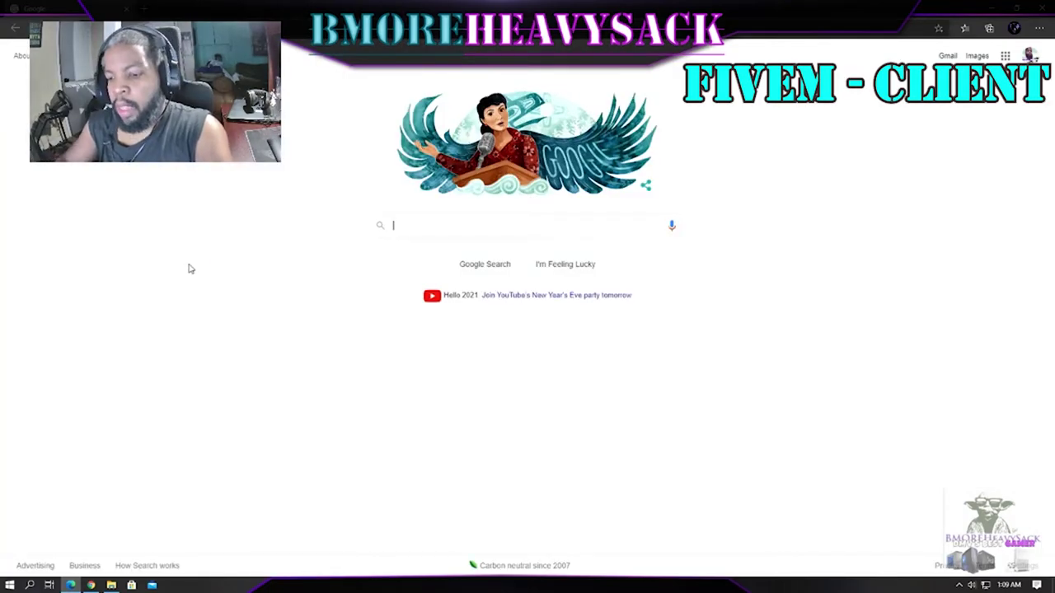
{"action": "type", "text": "FiveM"}
{"action": "key", "text": "Return"}
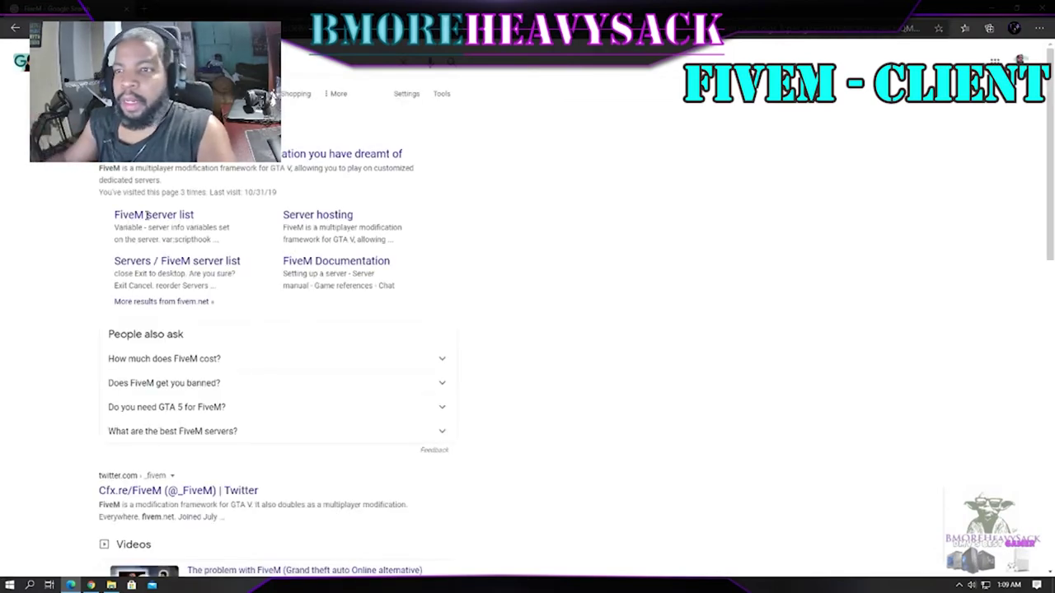
Step: Open the FiveM website from the search results, request the client download and agree to the Terms of Service
{"action": "left_click", "coordinate": [272, 156]}
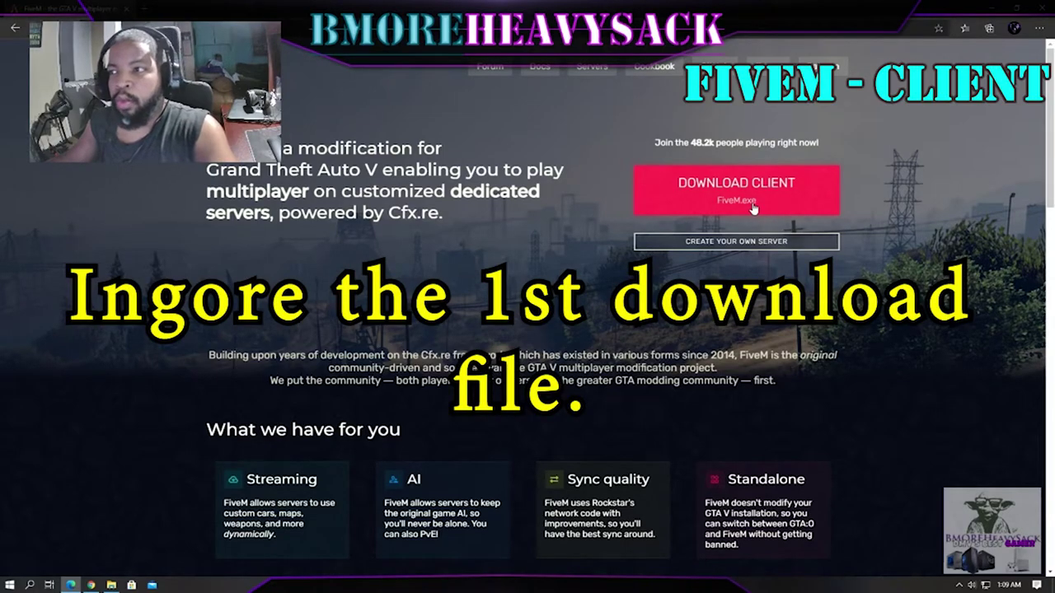
{"action": "left_click", "coordinate": [753, 204]}
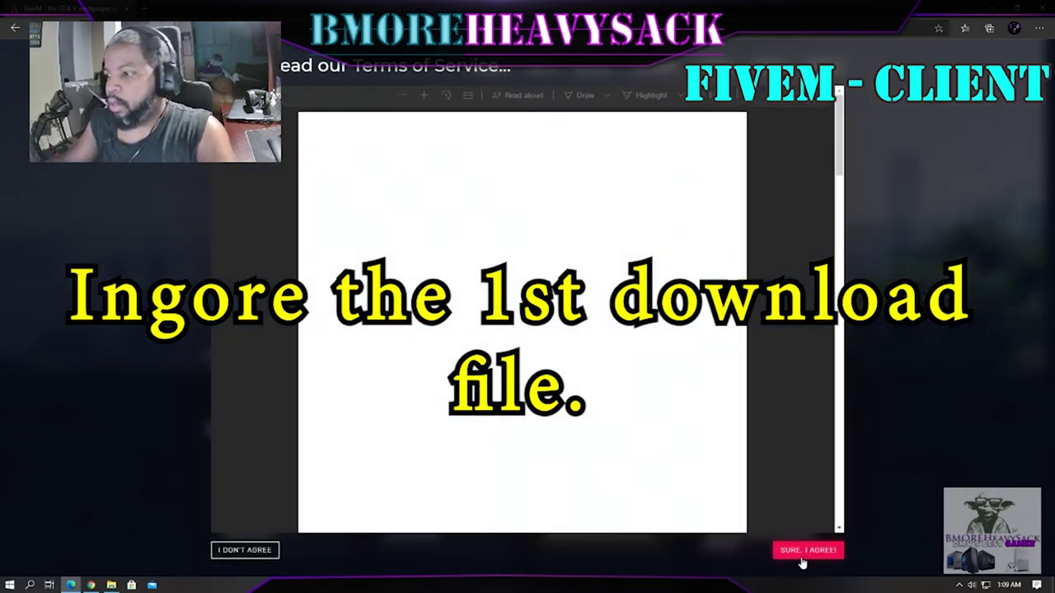
{"action": "left_click", "coordinate": [803, 552]}
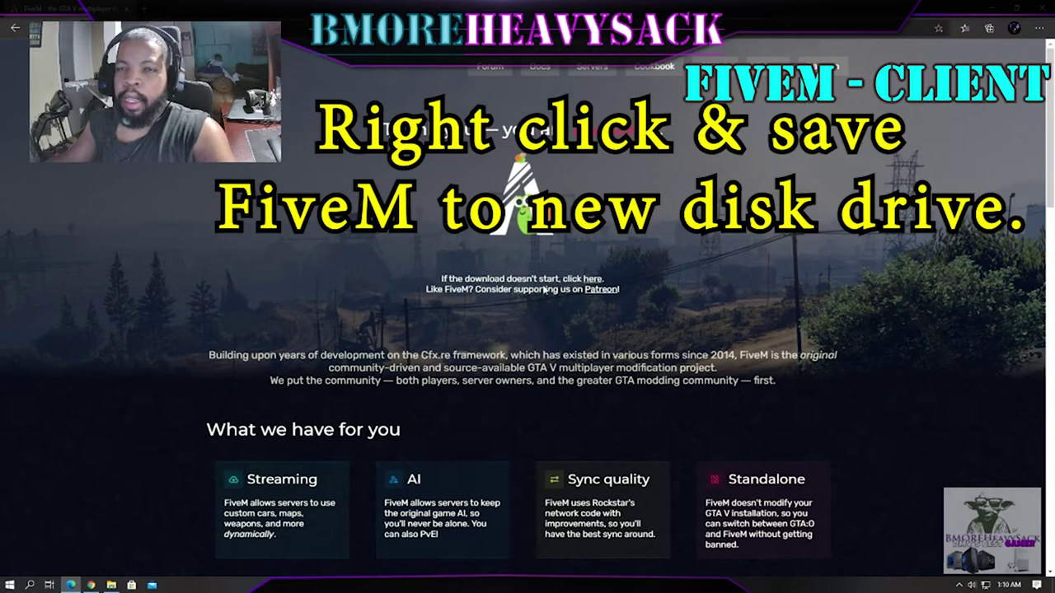
Step: Save FiveM.exe from the manual download link into the FiveMClient folder on Primary 1 (F:) and run it
{"action": "right_click", "coordinate": [595, 281]}
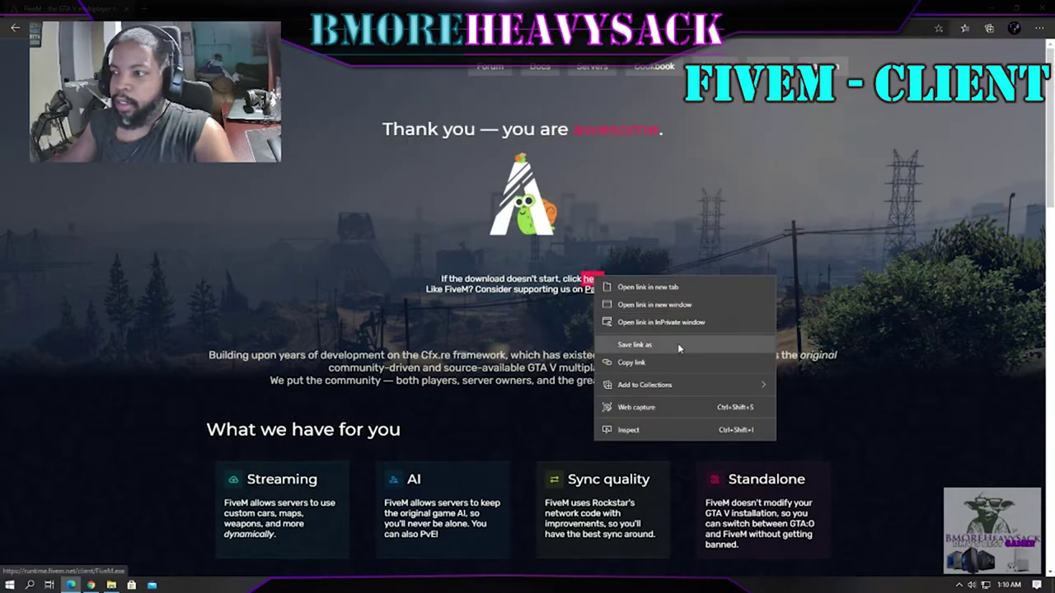
{"action": "left_click", "coordinate": [677, 343]}
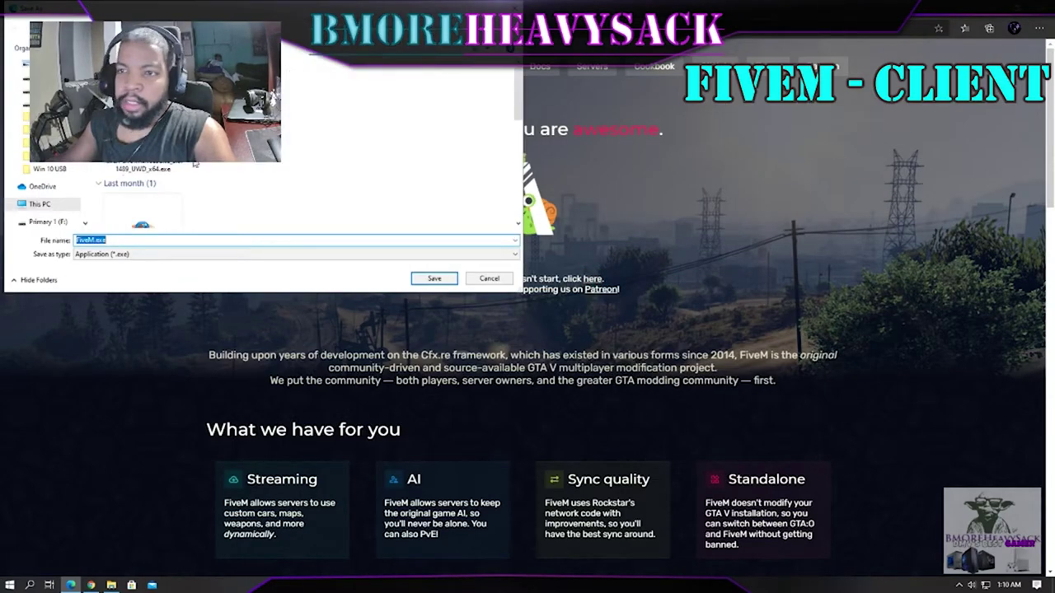
{"action": "scroll", "coordinate": [69, 213], "scroll_direction": "down", "scroll_amount": 1}
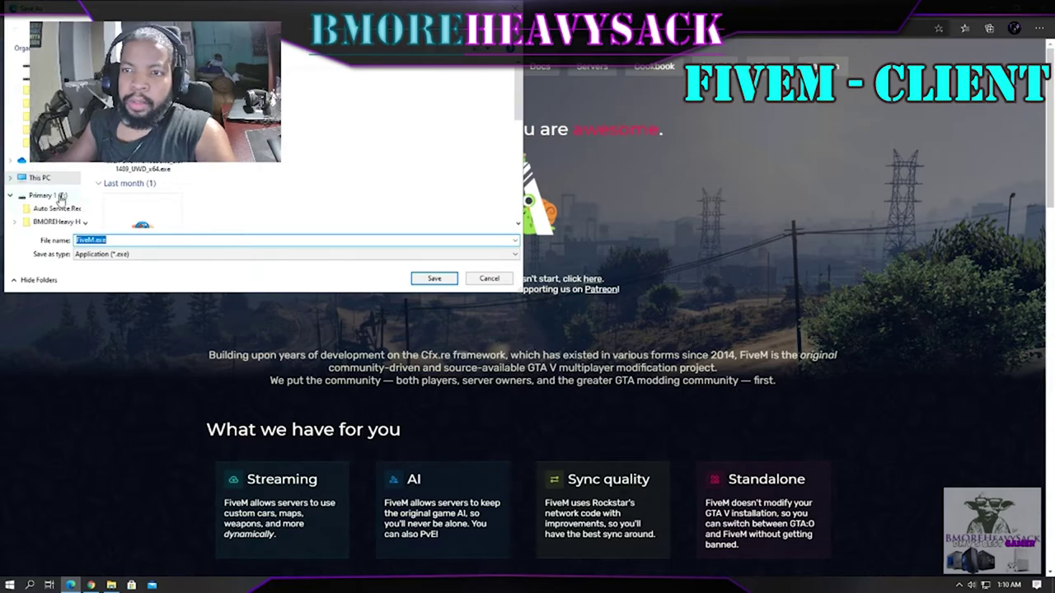
{"action": "left_click", "coordinate": [58, 196]}
{"action": "scroll", "coordinate": [136, 170], "scroll_direction": "down", "scroll_amount": 1}
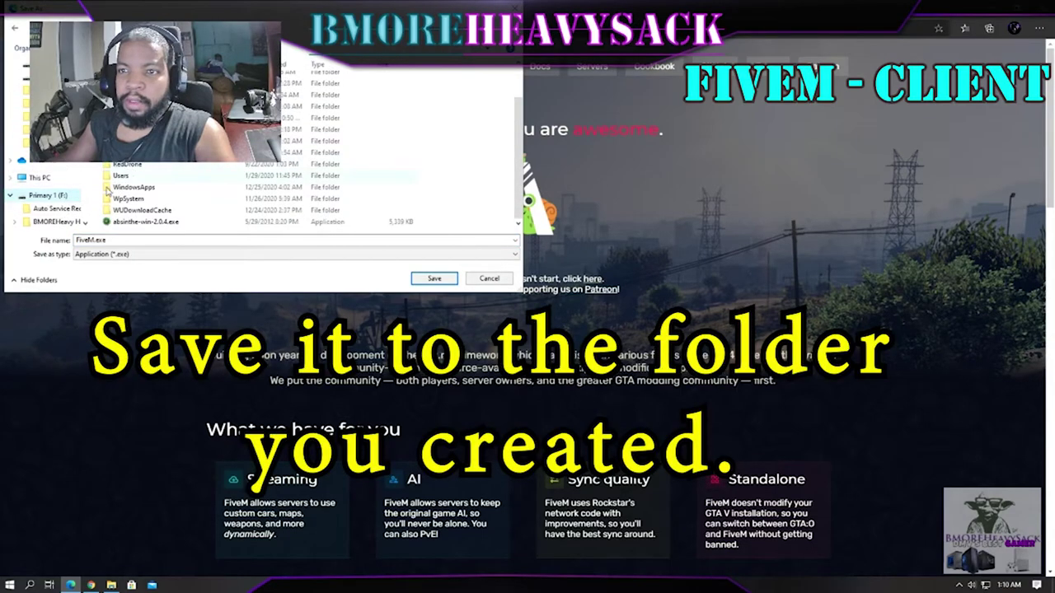
{"action": "scroll", "coordinate": [41, 198], "scroll_direction": "down", "scroll_amount": 1}
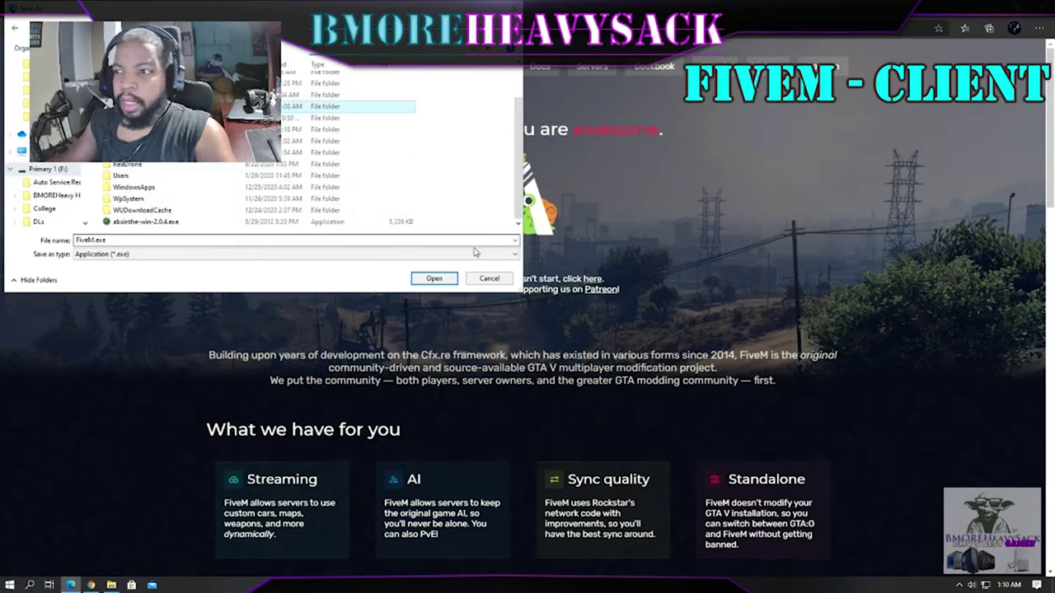
{"action": "left_click", "coordinate": [437, 280]}
{"action": "left_click", "coordinate": [435, 280]}
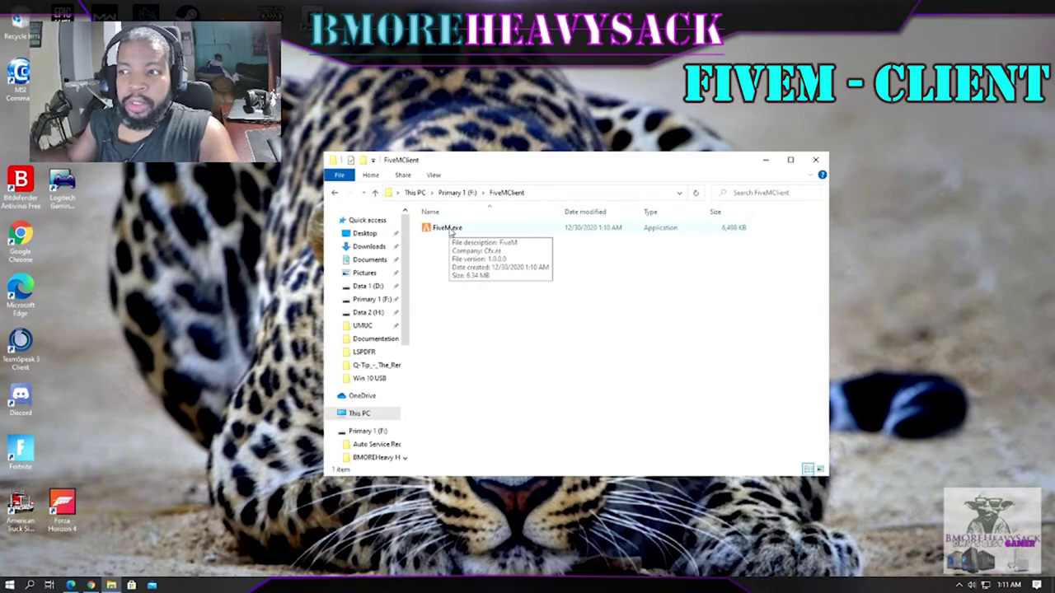
{"action": "double_click", "coordinate": [450, 229]}
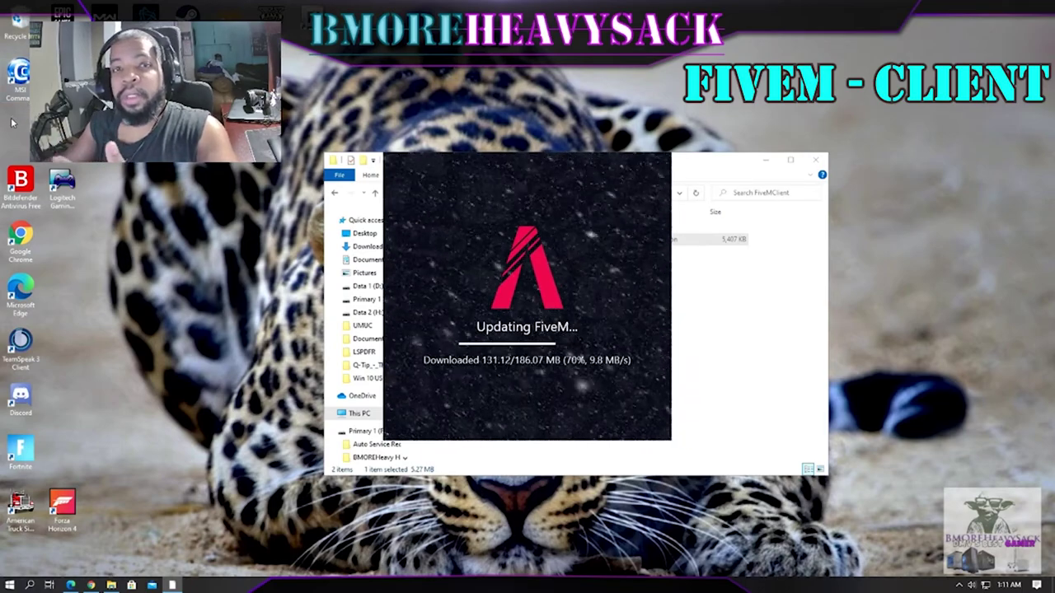
Step: Empty the Recycle Bin, moving the FiveMClient window aside to confirm the deletion
{"action": "right_click", "coordinate": [17, 22]}
{"action": "left_click", "coordinate": [57, 45]}
{"action": "left_click", "coordinate": [577, 302]}
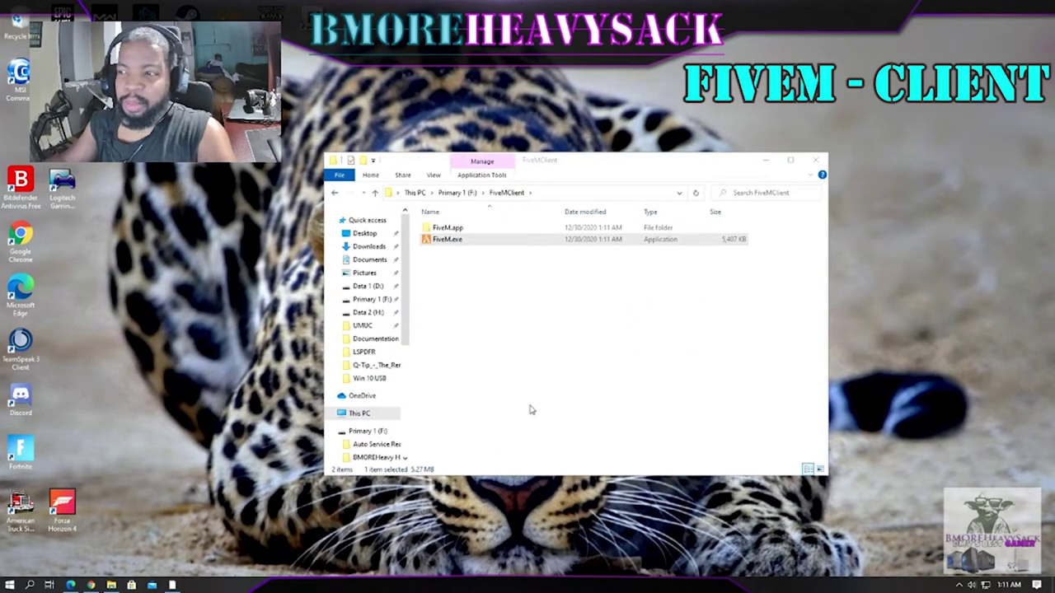
{"action": "left_click_drag", "start_coordinate": [587, 167], "coordinate": [554, 272]}
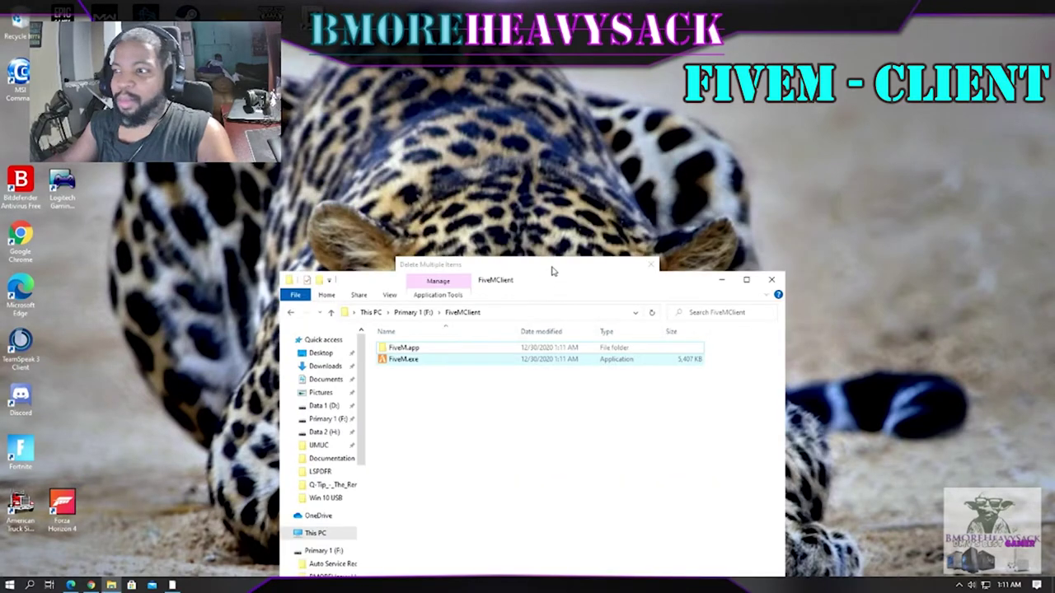
{"action": "left_click", "coordinate": [566, 302]}
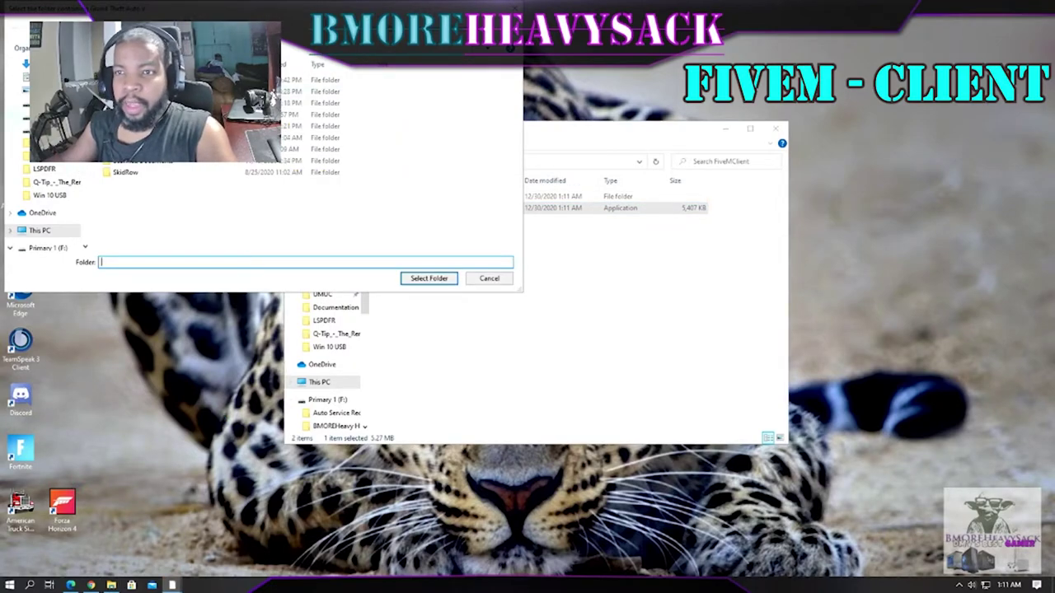
Step: Select the Grand Theft Auto V folder on the Primary 1 (F:) drive as the game location for FiveM
{"action": "left_click", "coordinate": [48, 248]}
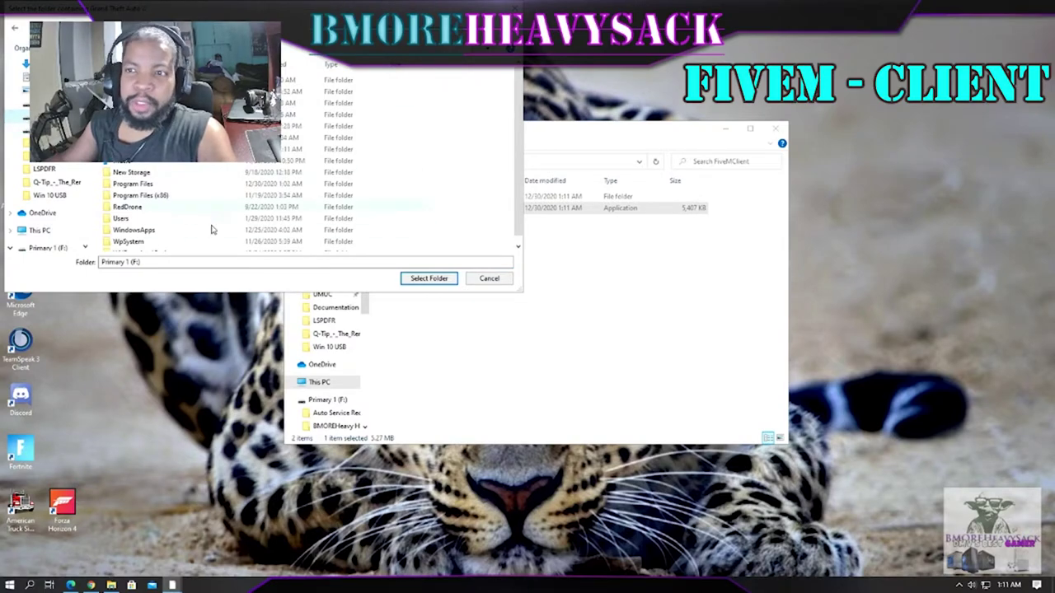
{"action": "left_click", "coordinate": [165, 174]}
{"action": "left_click", "coordinate": [165, 184]}
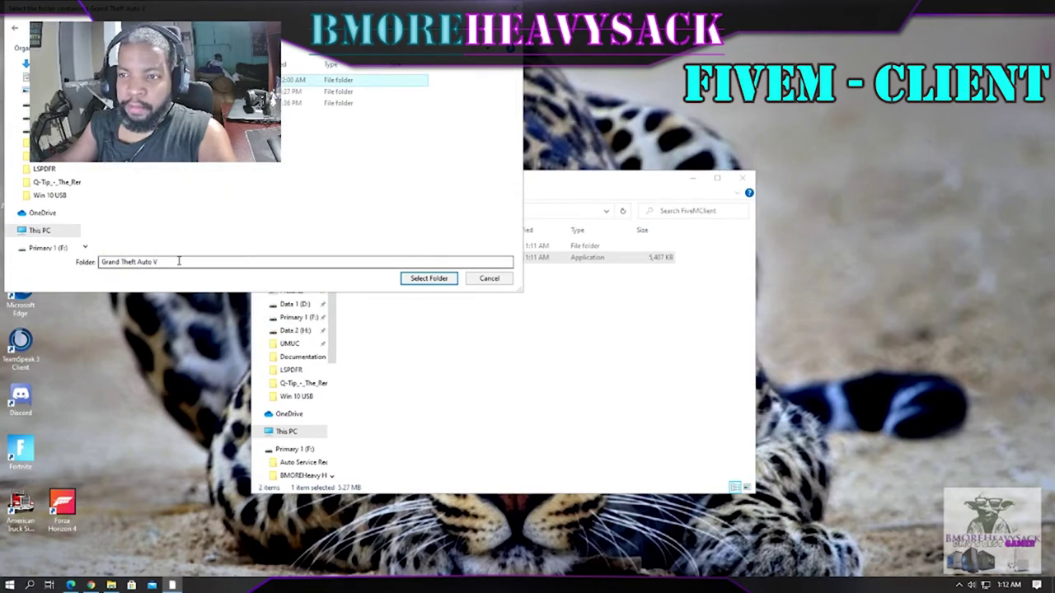
{"action": "left_click", "coordinate": [432, 281]}
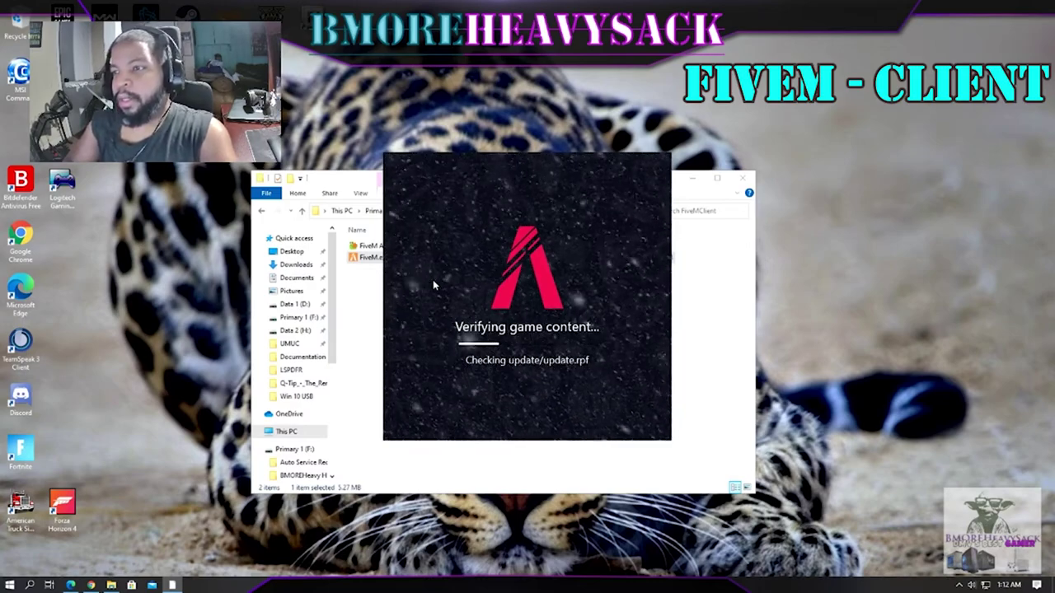
Step: Check the size and location of the FiveM Application Data folder in its properties
{"action": "left_click_drag", "start_coordinate": [346, 178], "coordinate": [231, 177]}
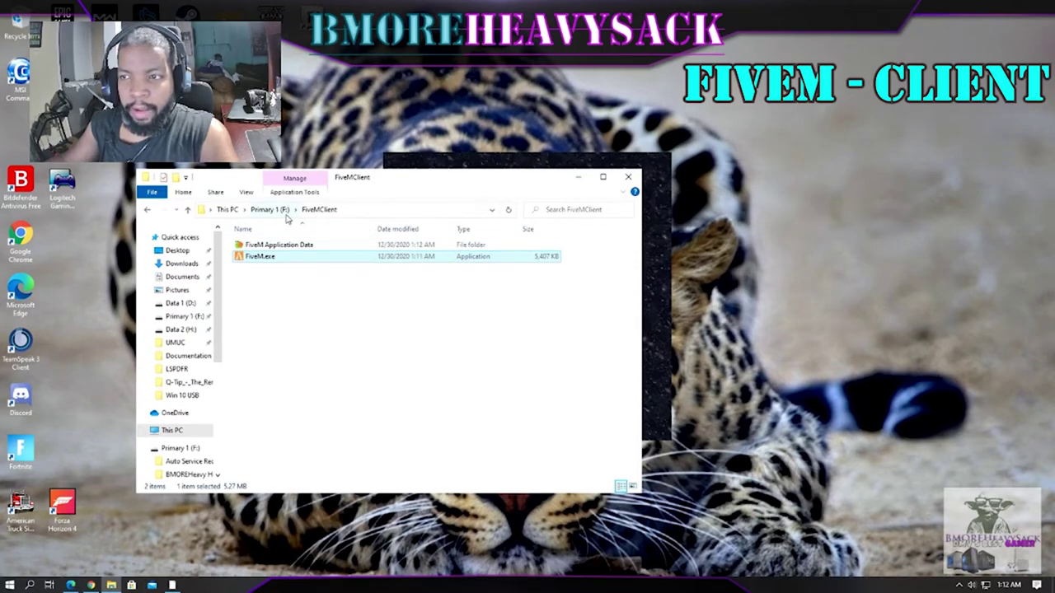
{"action": "left_click", "coordinate": [296, 248]}
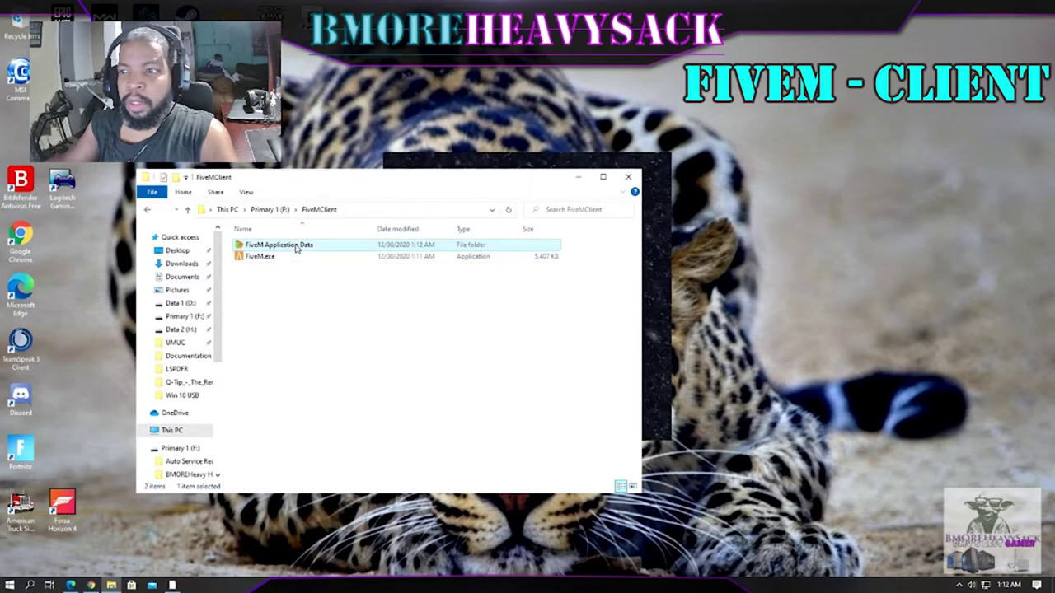
{"action": "right_click", "coordinate": [296, 248]}
{"action": "left_click", "coordinate": [352, 493]}
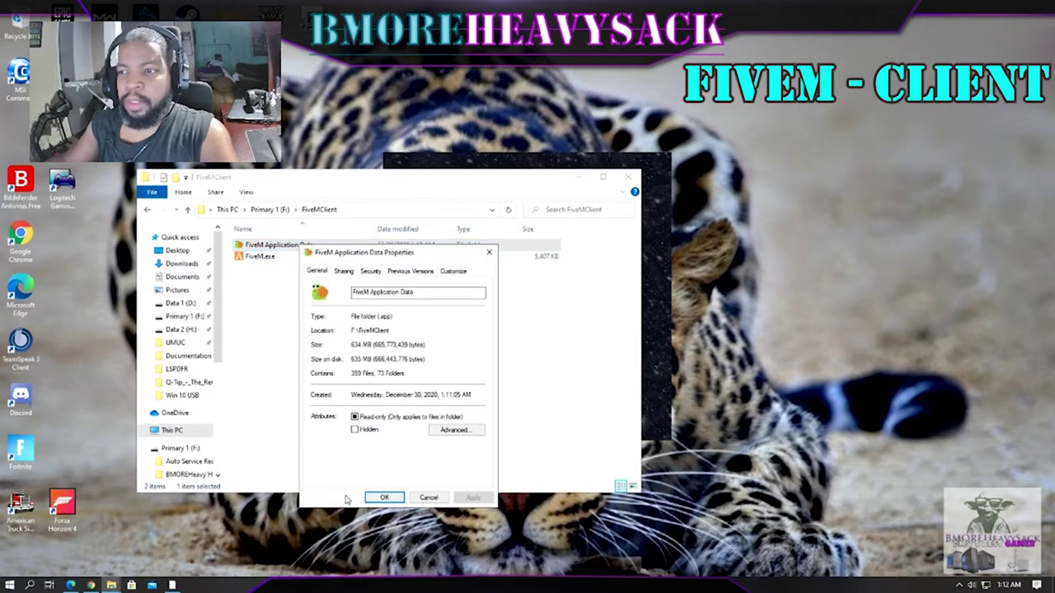
{"action": "left_click", "coordinate": [489, 252]}
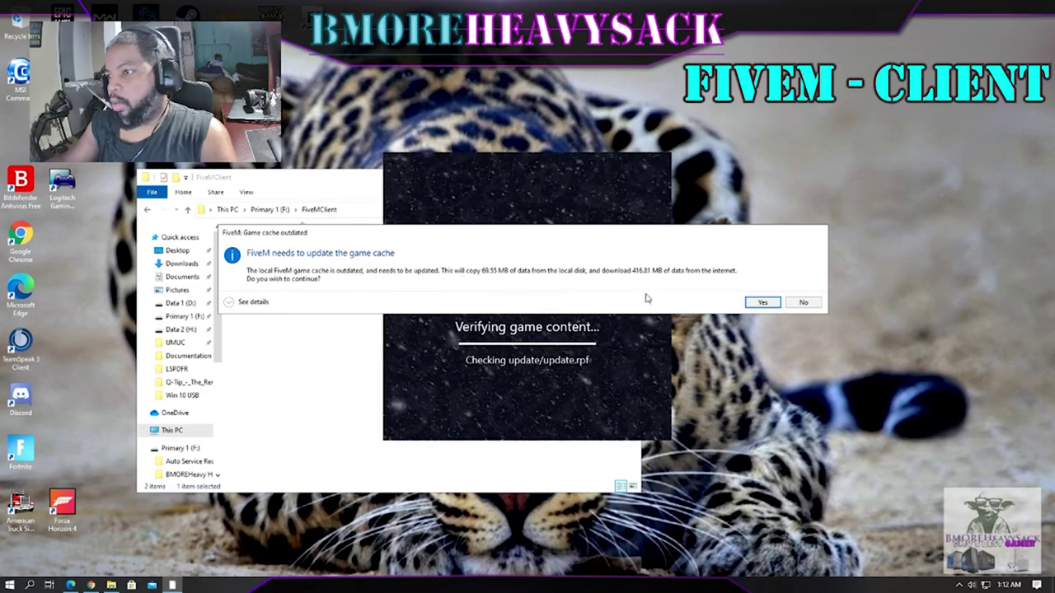
Step: Accept the FiveM game cache update and allow FiveM Game subprocess through Windows Defender Firewall on public networks
{"action": "left_click", "coordinate": [761, 303]}
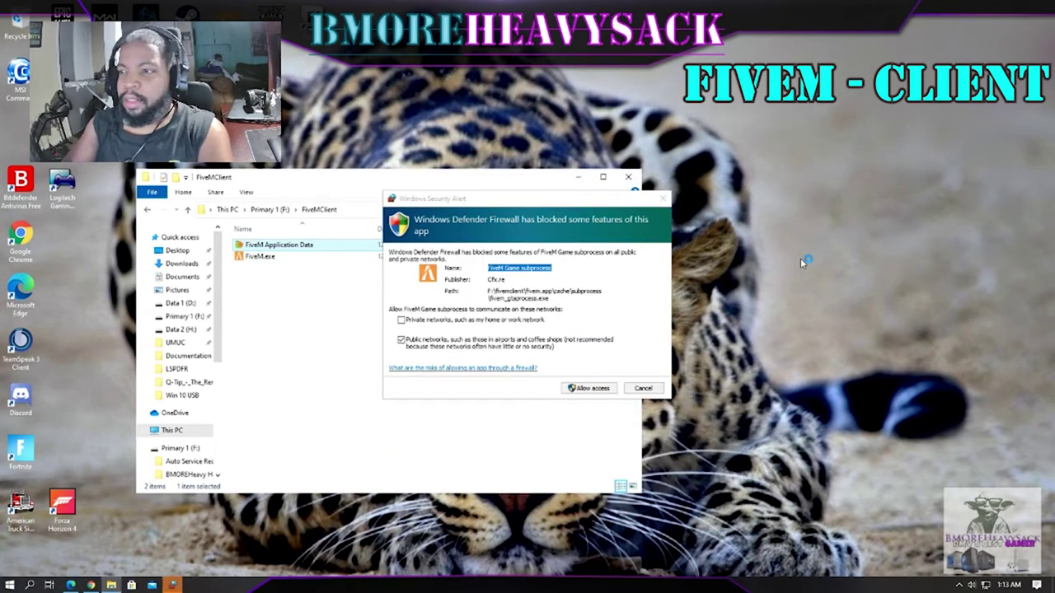
{"action": "left_click", "coordinate": [589, 388]}
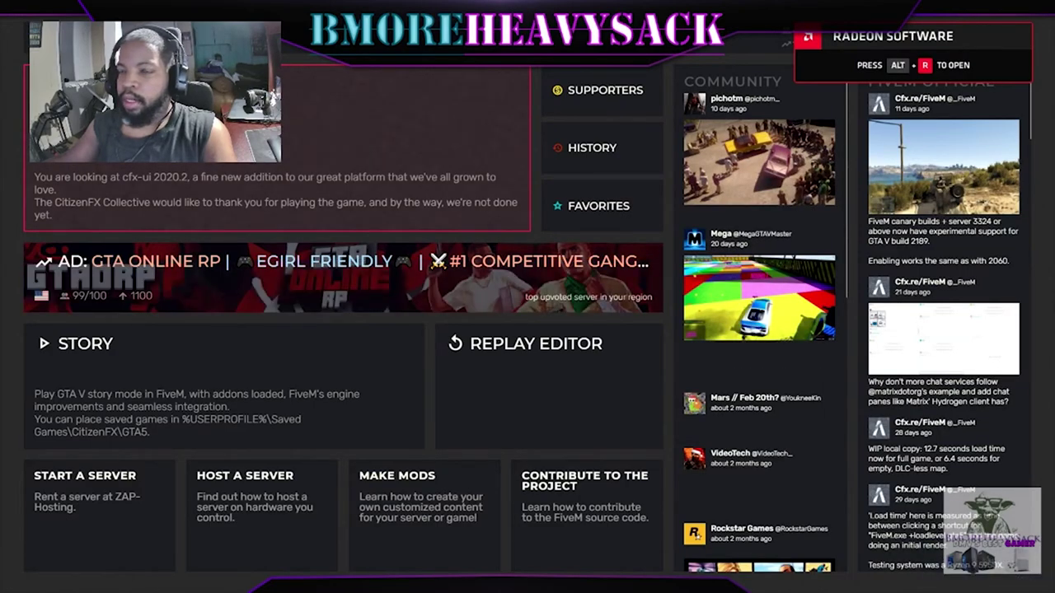
Step: View the server history in the FiveM client and exit the client
{"action": "left_click", "coordinate": [562, 145]}
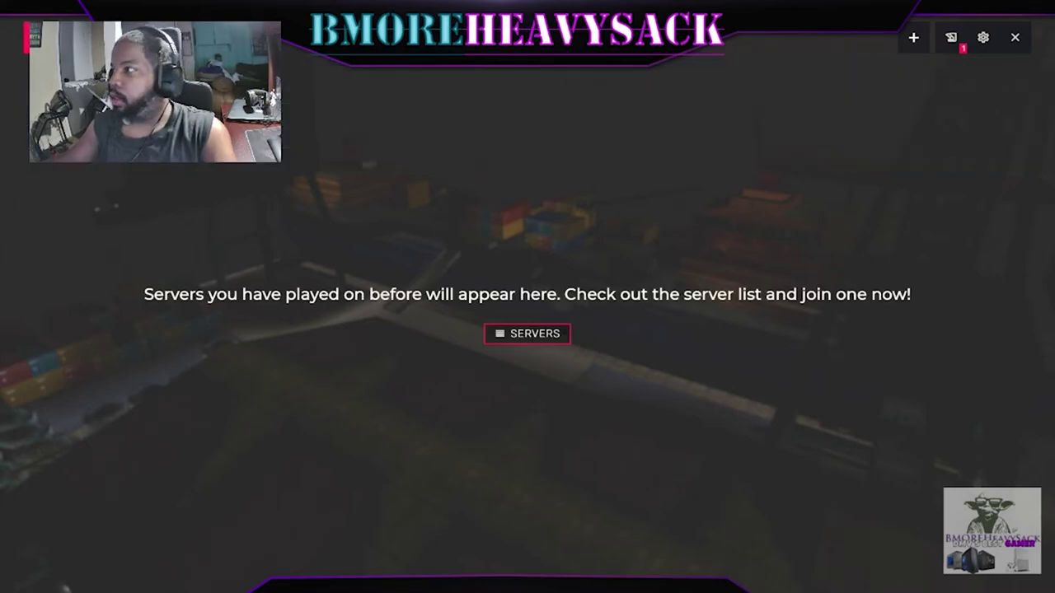
{"action": "key", "text": "Escape"}
{"action": "key", "text": "Escape"}
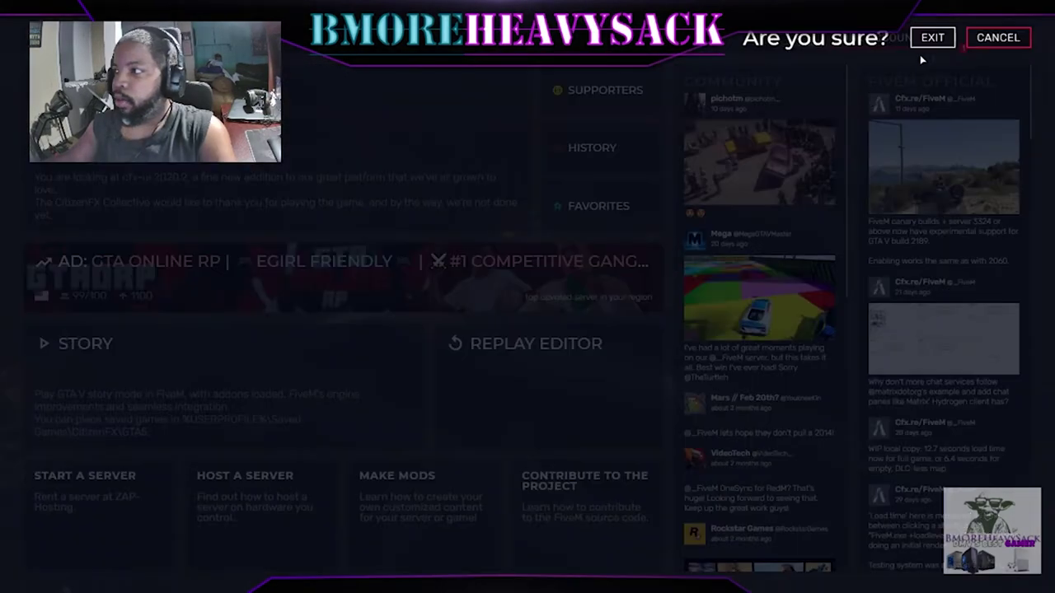
{"action": "left_click", "coordinate": [931, 38]}
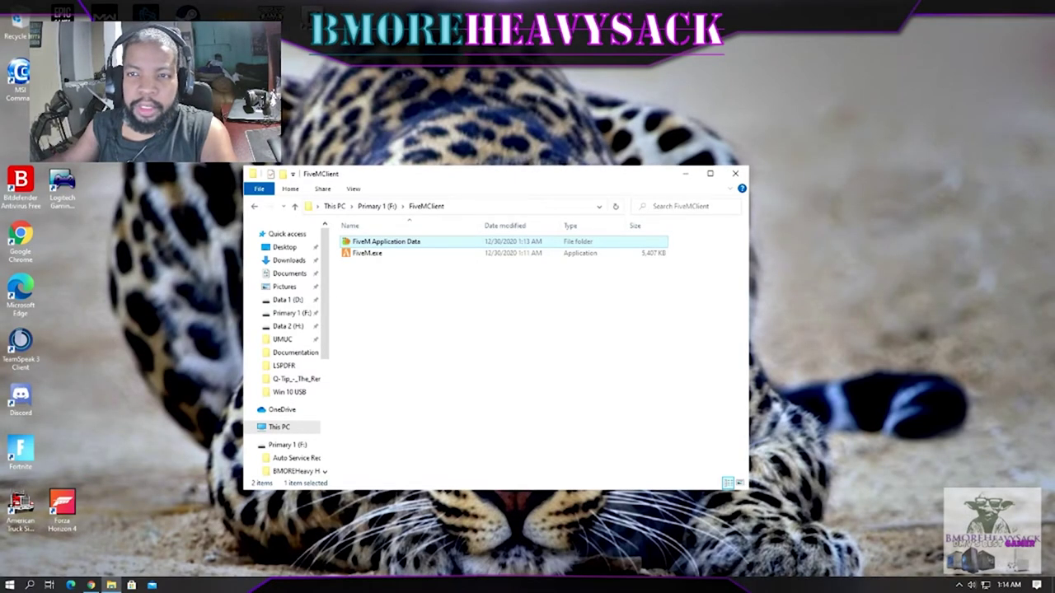
Step: Create a desktop shortcut for FiveM.exe in the FiveMClient folder and close the folder window
{"action": "left_click", "coordinate": [383, 254]}
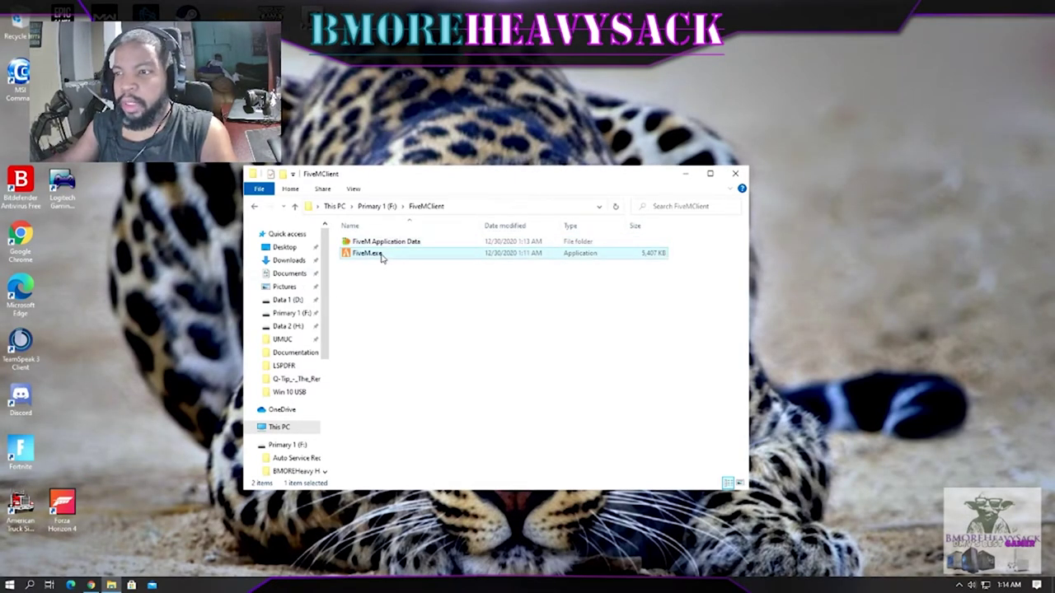
{"action": "right_click", "coordinate": [382, 255]}
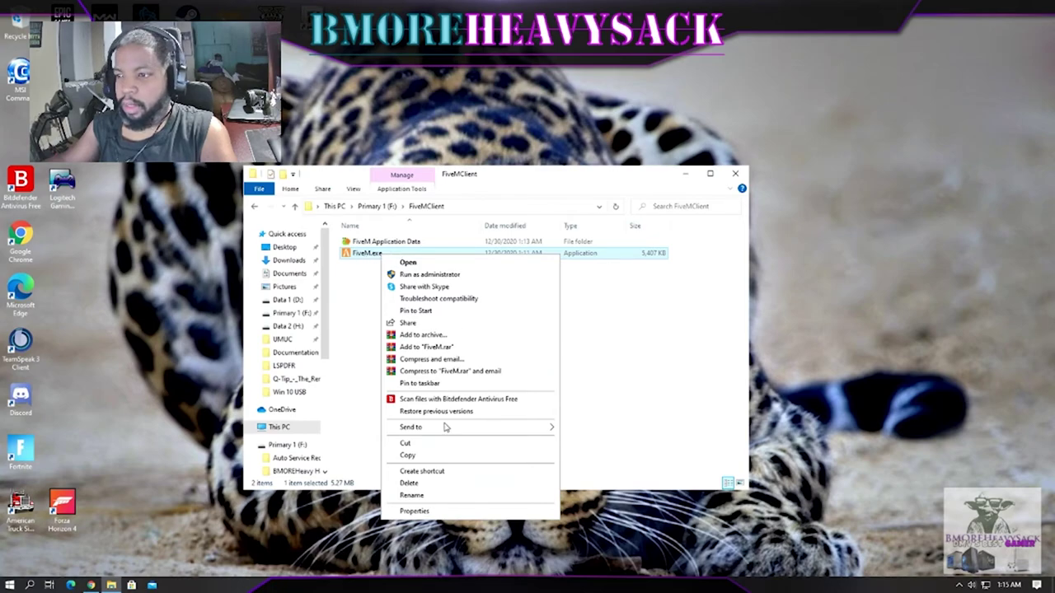
{"action": "mouse_move", "coordinate": [445, 430]}
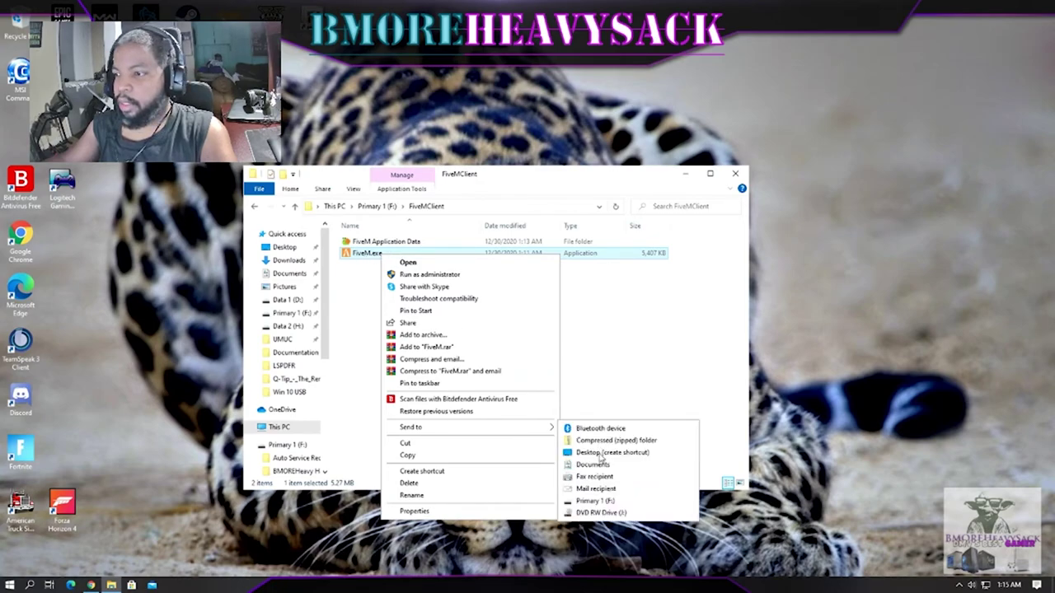
{"action": "left_click", "coordinate": [601, 455]}
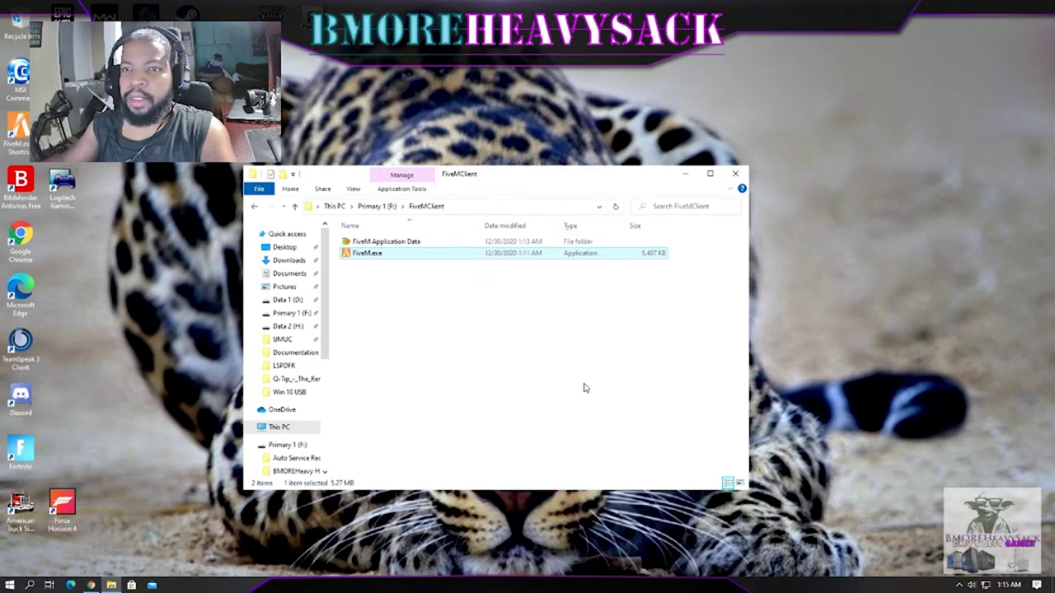
{"action": "left_click", "coordinate": [773, 147]}
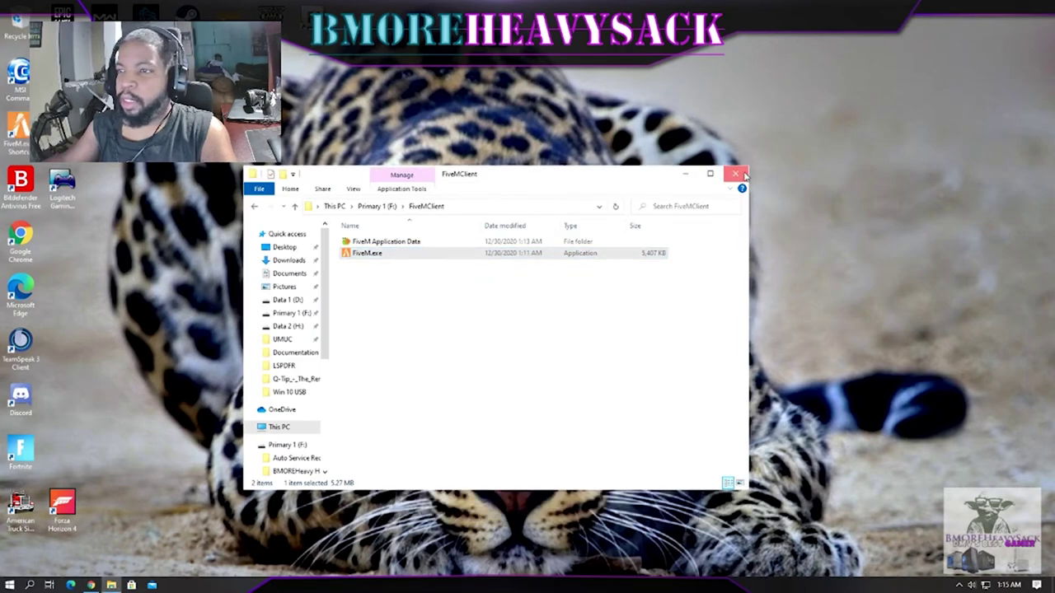
{"action": "left_click", "coordinate": [735, 173]}
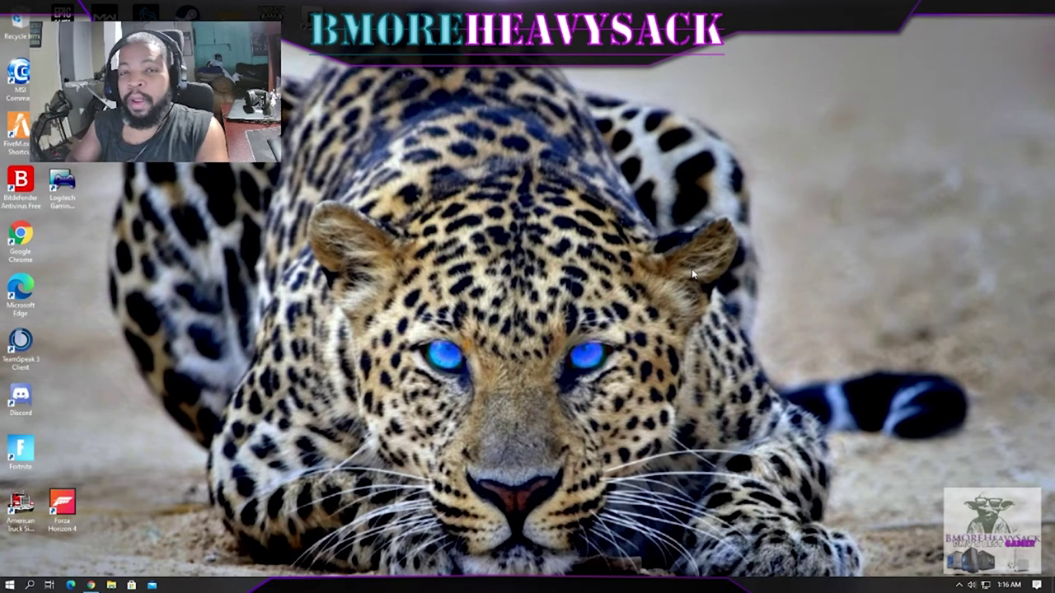
Step: Open This PC and compare the free space on Local Disk (C:) and Primary 1 (F:)
{"action": "key", "text": "super+e"}
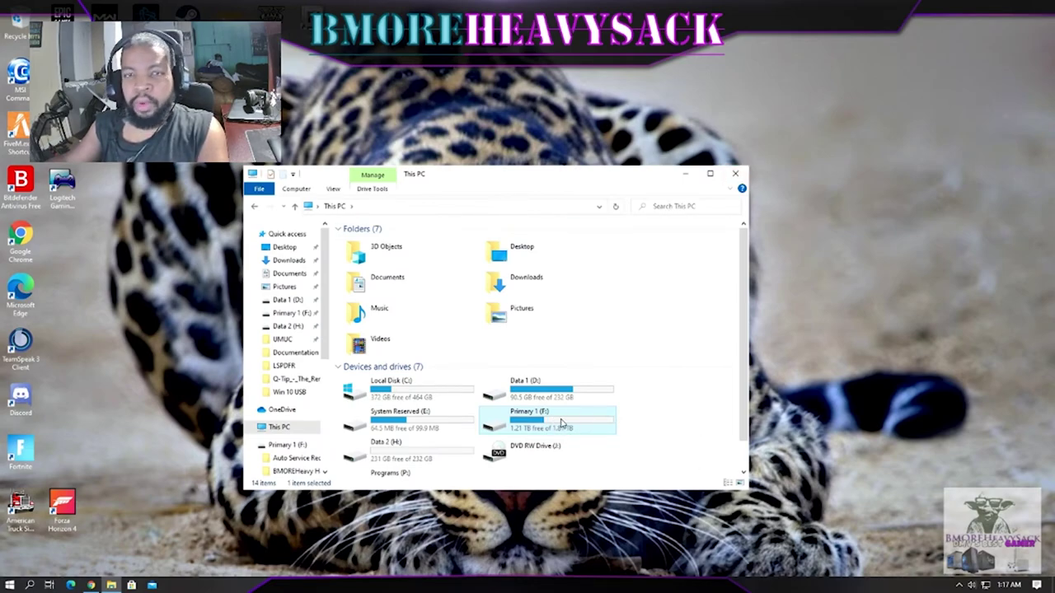
{"action": "left_click", "coordinate": [391, 395]}
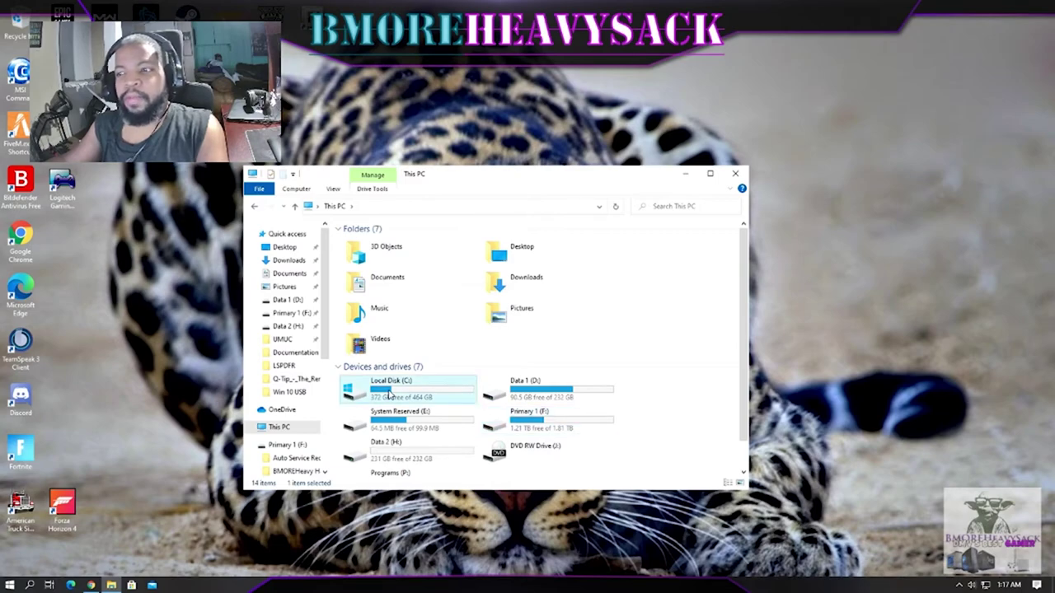
{"action": "left_click", "coordinate": [526, 428]}
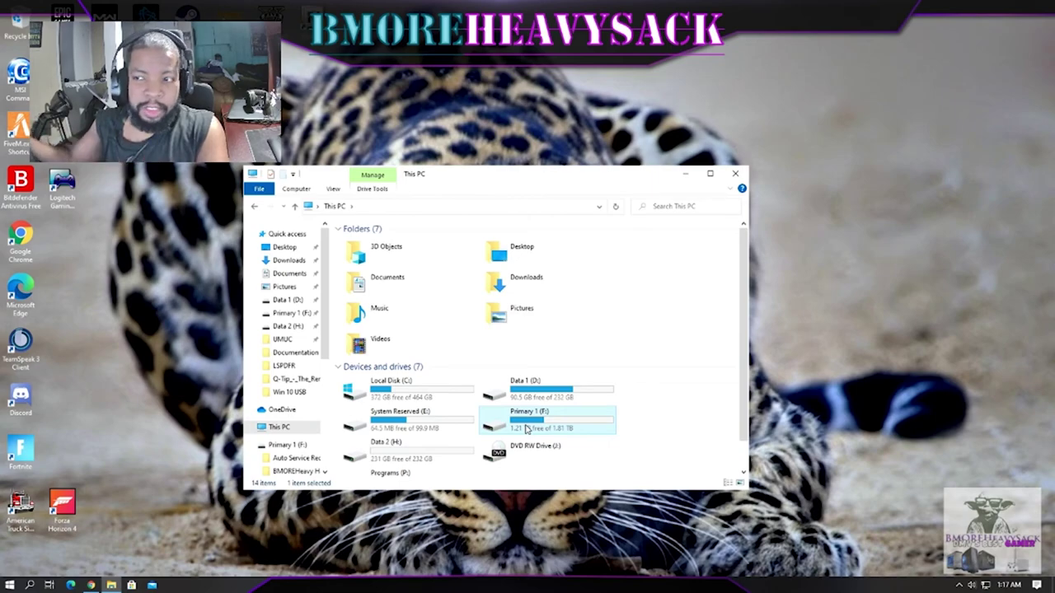
{"action": "left_click", "coordinate": [399, 404]}
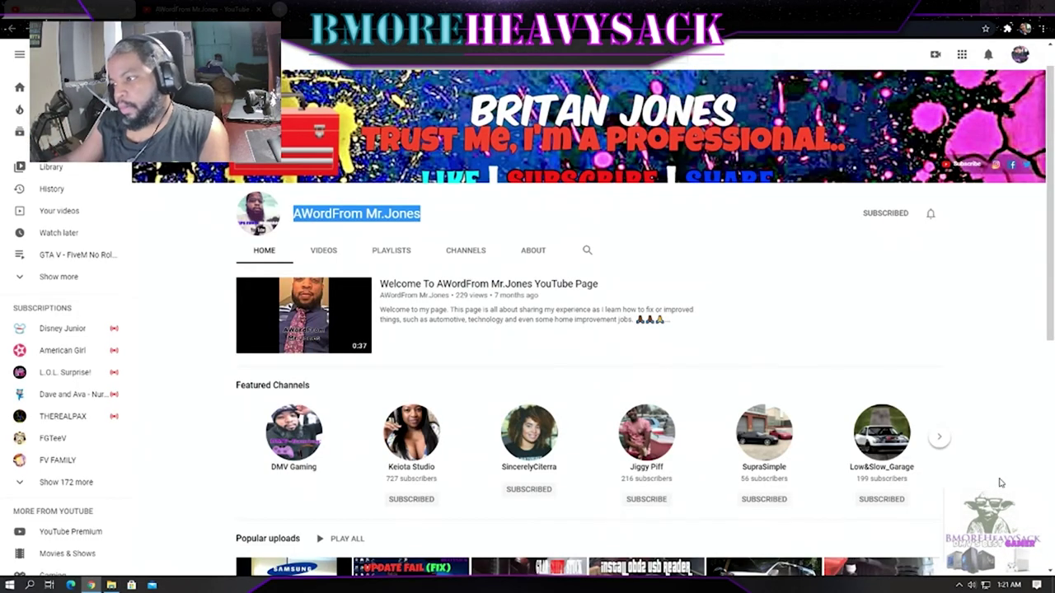
Step: Look over the home pages of the DMV Gaming channel and the other open YouTube channel
{"action": "scroll", "coordinate": [1001, 483], "scroll_direction": "up", "scroll_amount": 1}
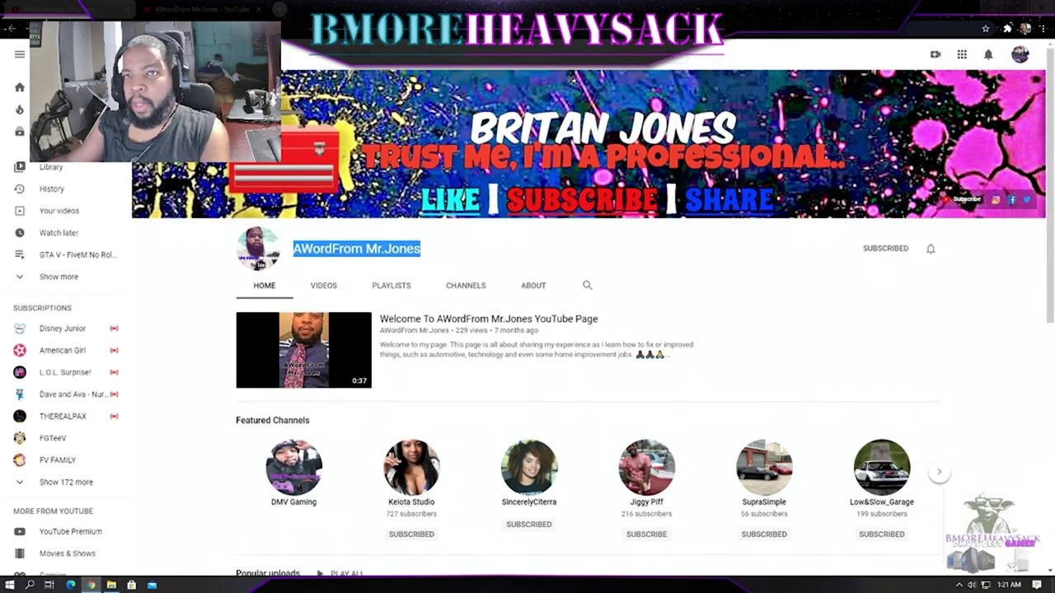
{"action": "left_click", "coordinate": [12, 30]}
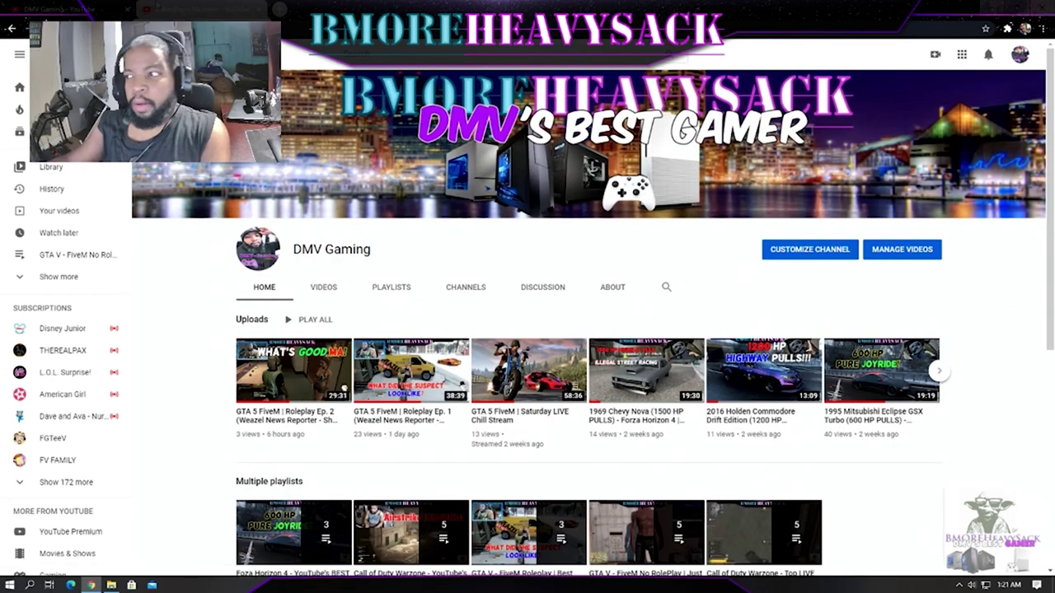
{"action": "key", "text": "alt+Left"}
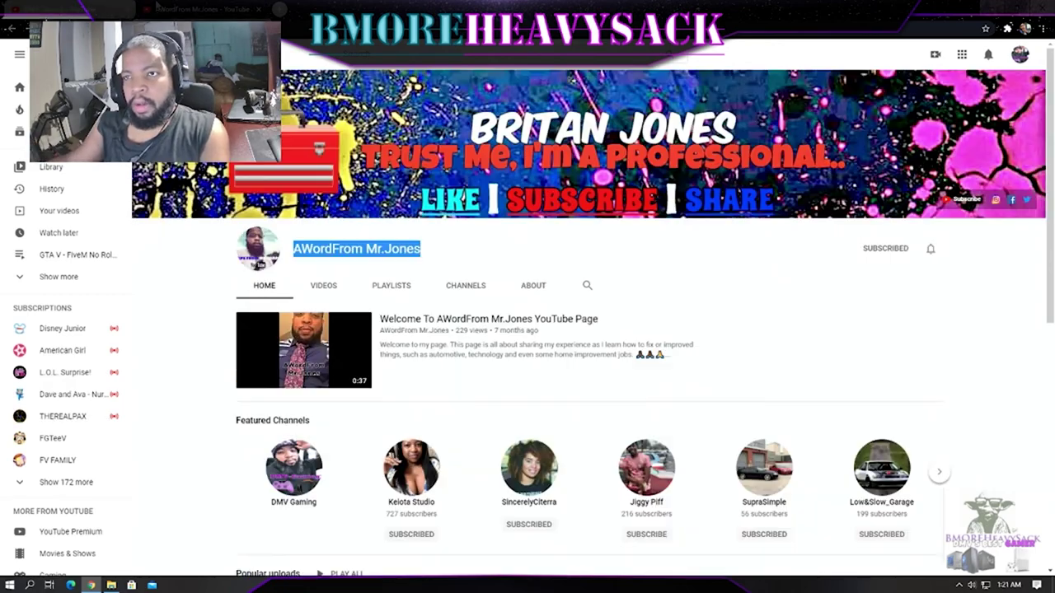
{"action": "scroll", "coordinate": [187, 318], "scroll_direction": "down", "scroll_amount": 5}
{"action": "scroll", "coordinate": [190, 320], "scroll_direction": "up", "scroll_amount": 5}
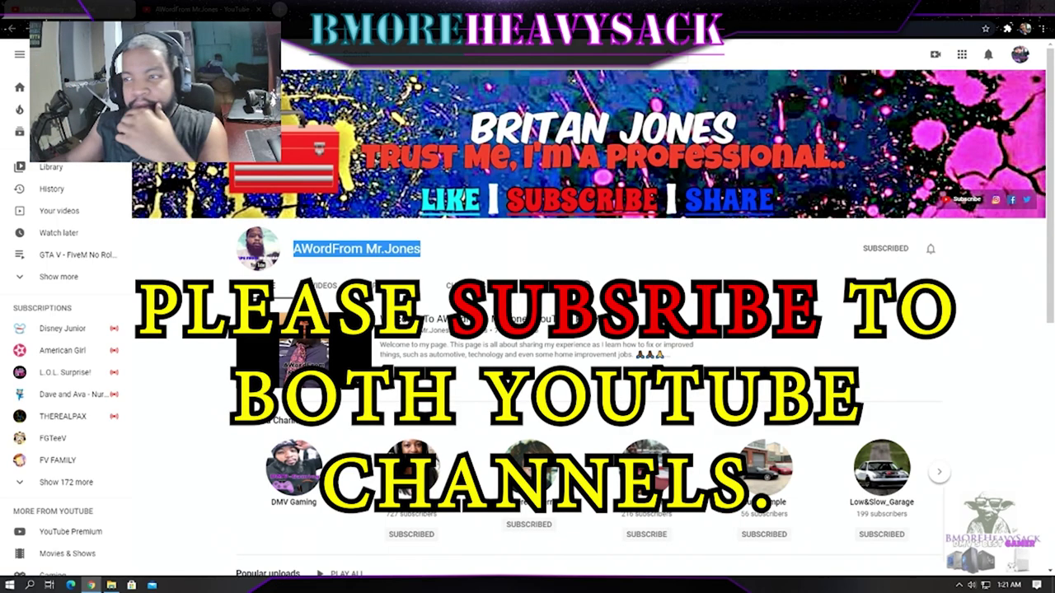
{"action": "key", "text": "alt+Left"}
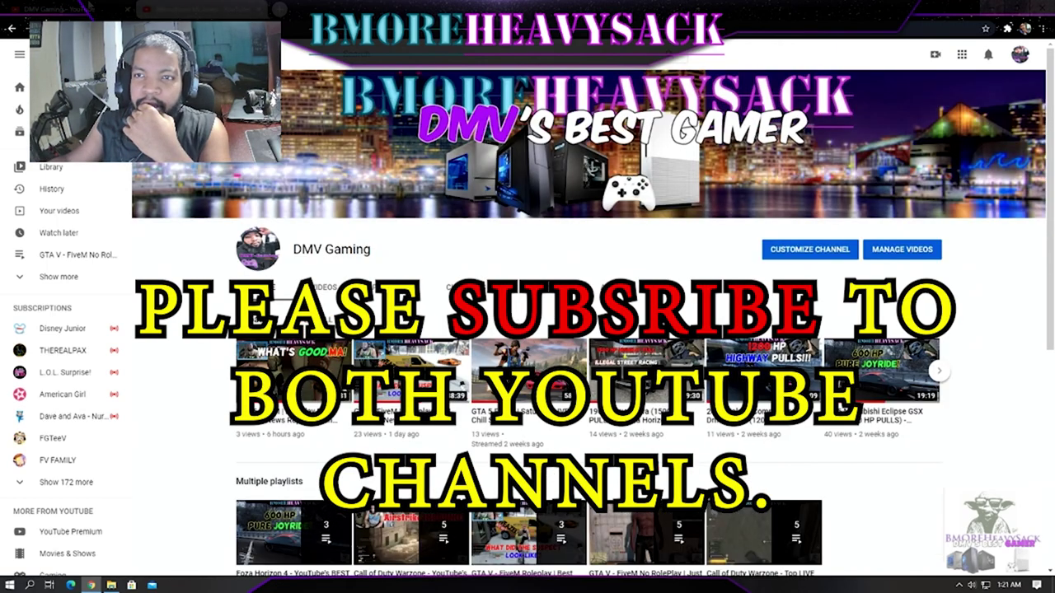